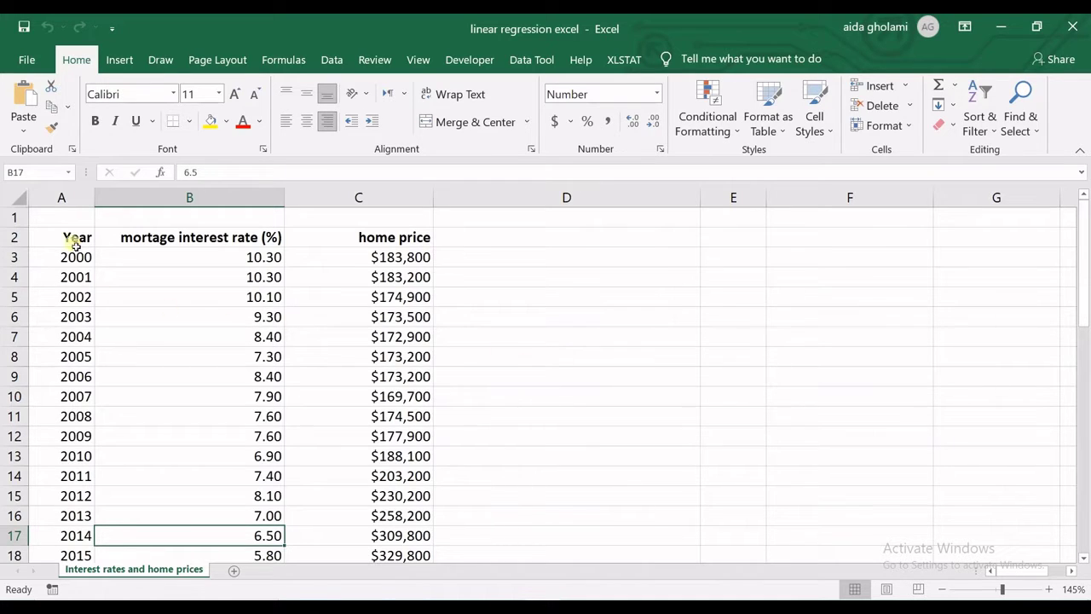
drag(71, 239, 65, 557)
click(176, 238)
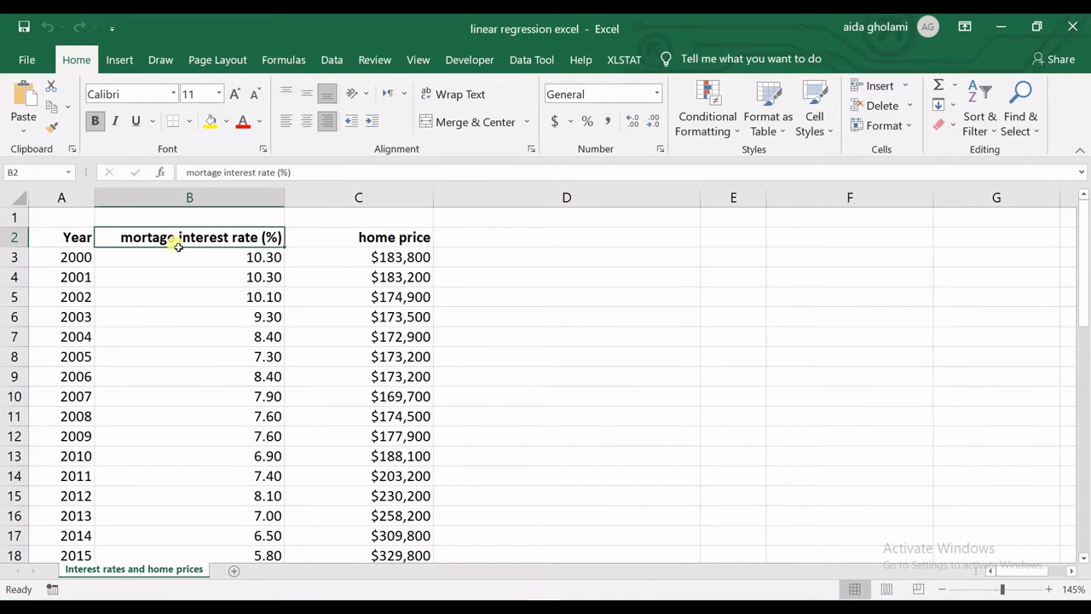
click(272, 258)
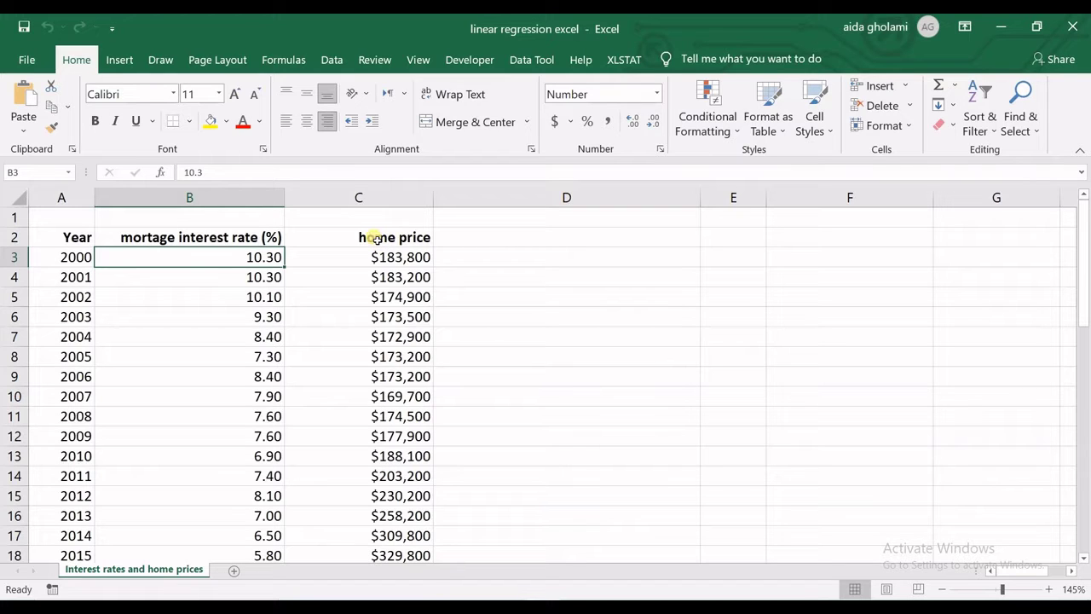
key(XF86MonBrightnessDown)
key(XF86MonBrightnessDown)
key(XF86MonBrightnessDown)
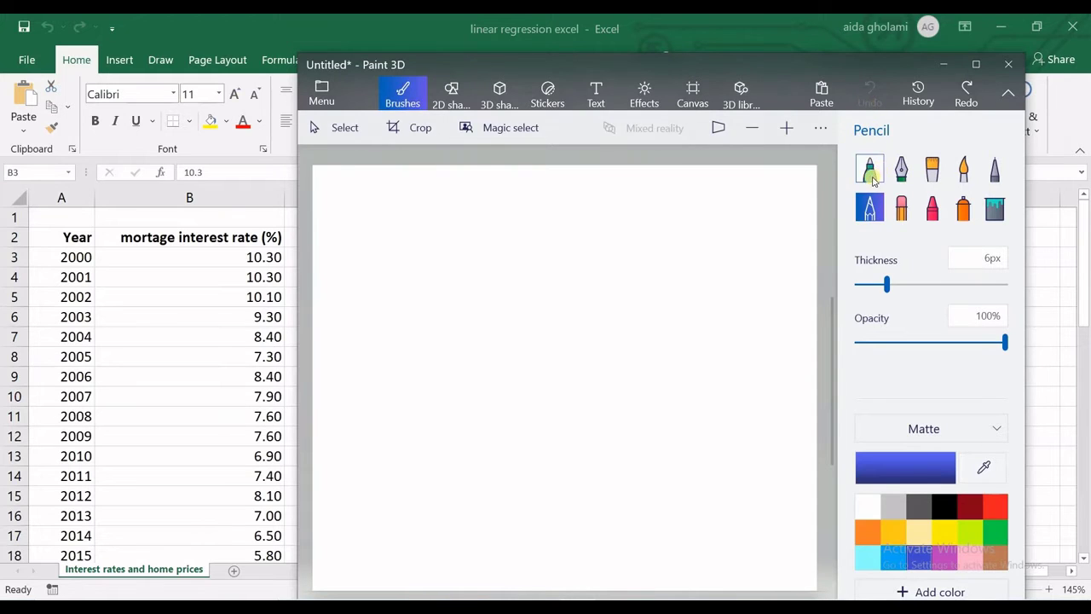
- In Paint 3D, handwrite the equation y = b + ax near the top of the blank canvas with the blue marker
click(870, 169)
mouse_move(362, 224)
mouse_down()
mouse_move(371, 252)
mouse_move(352, 297)
mouse_up()
drag(394, 267, 420, 261)
mouse_move(444, 218)
mouse_down()
mouse_move(444, 264)
mouse_move(463, 268)
mouse_move(446, 266)
mouse_move(514, 253)
mouse_move(500, 271)
mouse_move(593, 235)
mouse_move(612, 248)
mouse_up()
click(564, 231)
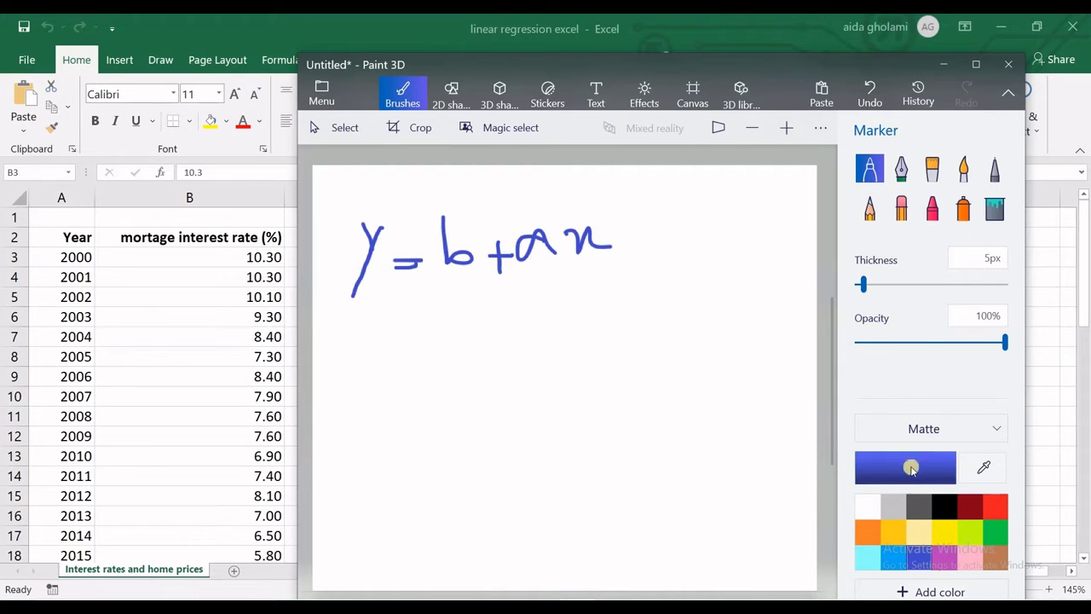
- Draw black vertical and horizontal axes with arrowheads below the equation
click(946, 508)
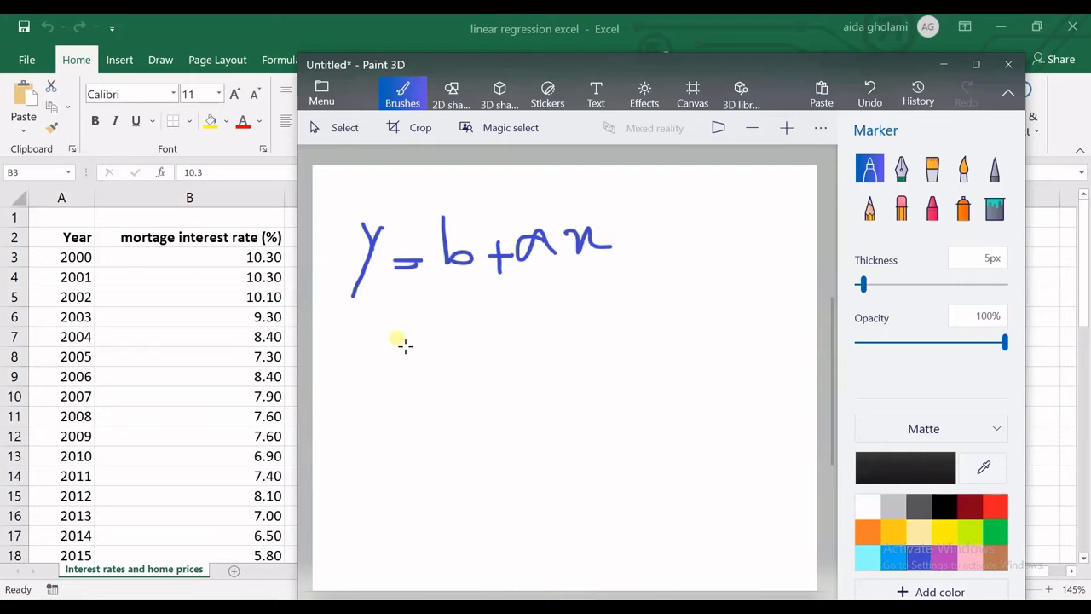
mouse_move(396, 332)
mouse_down()
mouse_move(391, 543)
mouse_move(716, 546)
mouse_move(702, 552)
mouse_up()
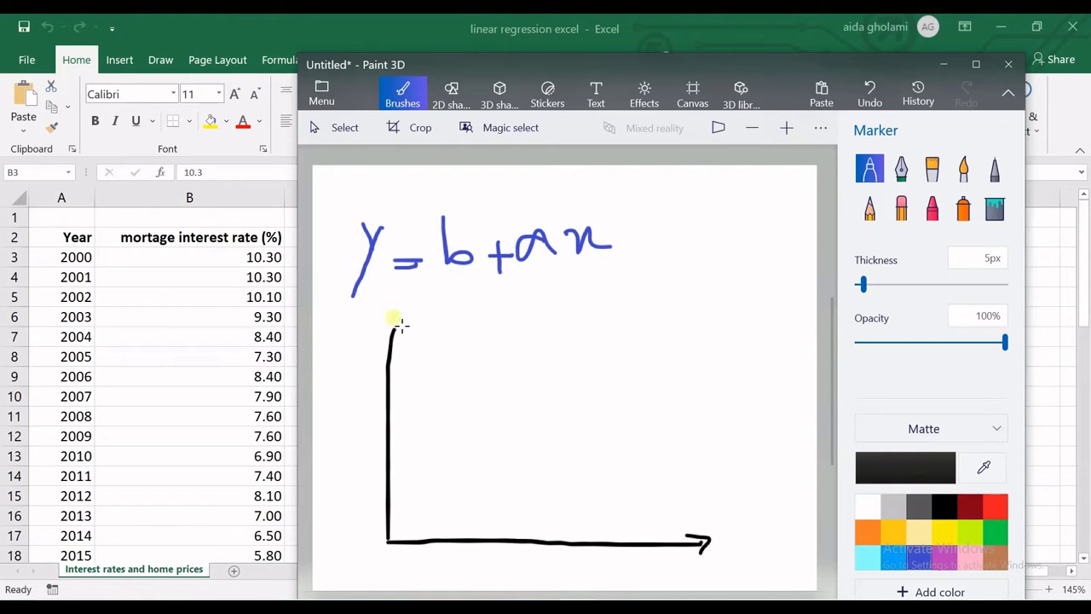
drag(392, 320, 418, 343)
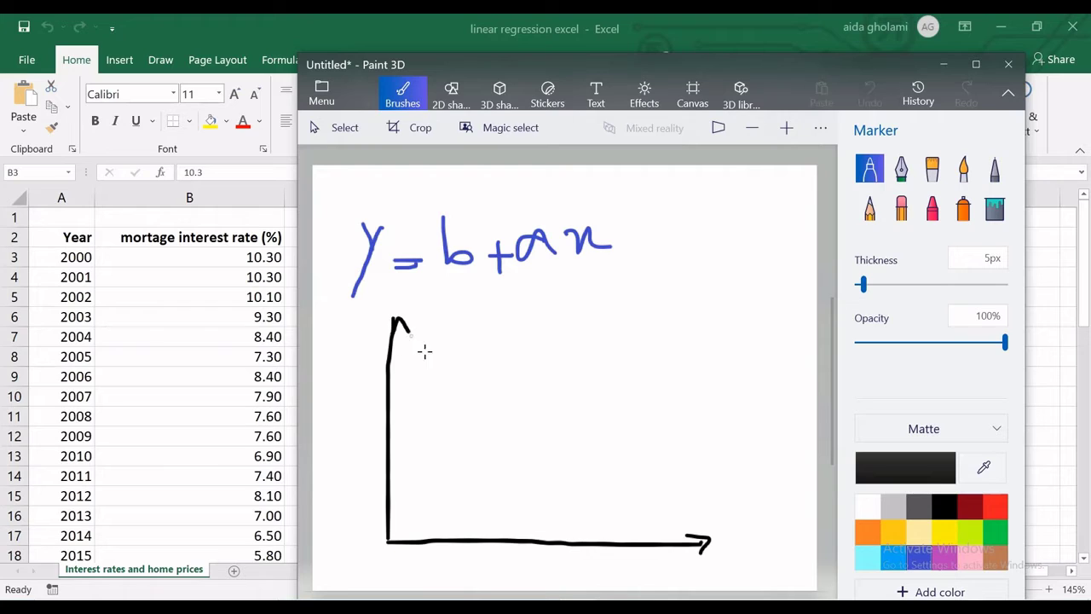
- Scatter black dots rising diagonally between the axes and draw a best-fit line through them
click(441, 471)
click(444, 459)
click(464, 458)
click(464, 442)
click(477, 432)
click(479, 464)
click(483, 452)
click(497, 443)
click(507, 449)
click(487, 419)
click(490, 369)
click(464, 364)
click(453, 408)
click(489, 399)
click(502, 414)
click(520, 423)
click(532, 423)
click(527, 402)
click(511, 383)
click(508, 386)
click(515, 356)
click(537, 343)
click(539, 357)
click(529, 375)
click(548, 389)
click(558, 400)
click(584, 383)
click(558, 363)
click(581, 319)
click(580, 343)
click(586, 357)
click(602, 356)
click(620, 322)
click(638, 321)
click(645, 314)
click(638, 296)
click(632, 285)
click(648, 278)
drag(660, 277, 672, 277)
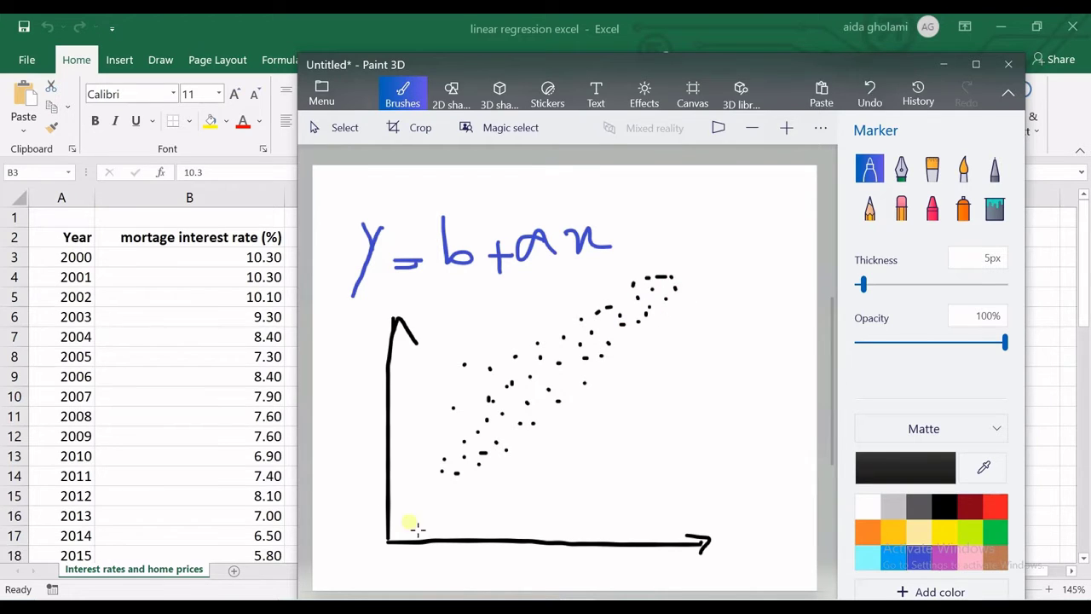
drag(422, 487, 688, 273)
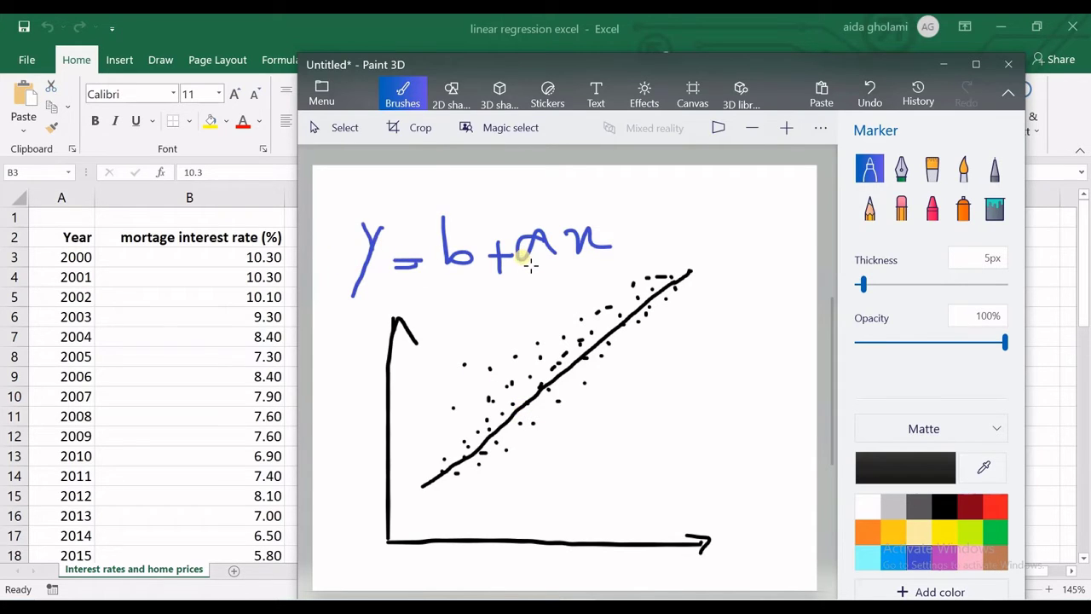
key(ctrl+z)
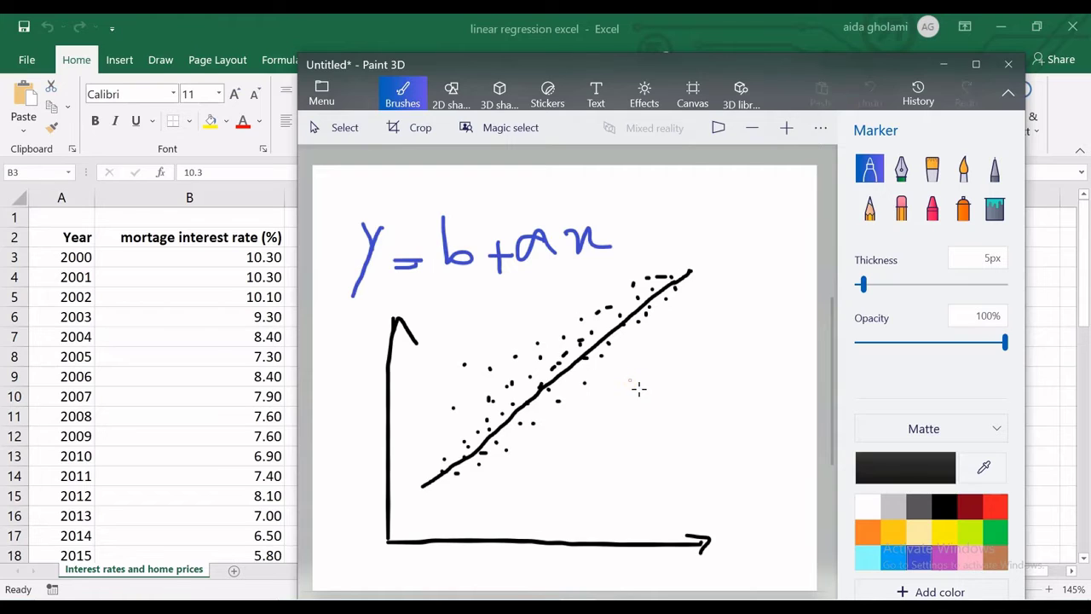
- Handwrite an R² value starting with 0 below the best-fit line, then switch back to the Excel worksheet
drag(631, 379, 632, 428)
mouse_move(629, 385)
mouse_down()
mouse_move(637, 380)
mouse_move(632, 402)
mouse_move(656, 431)
mouse_up()
drag(649, 358, 669, 380)
drag(685, 417, 699, 416)
drag(685, 423, 725, 423)
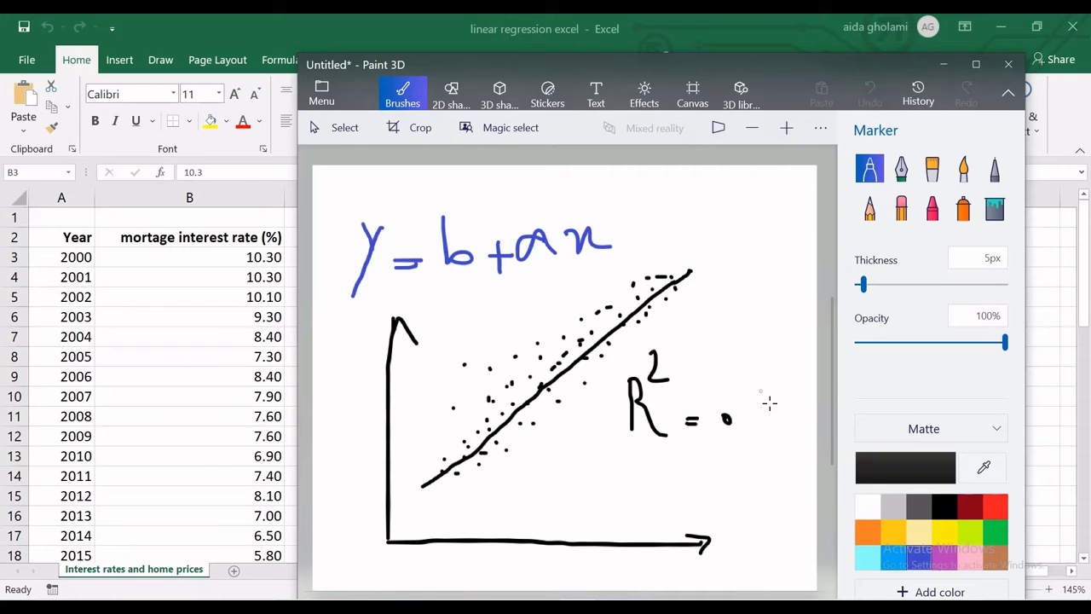
mouse_move(761, 390)
mouse_down()
mouse_move(757, 438)
mouse_move(747, 439)
mouse_up()
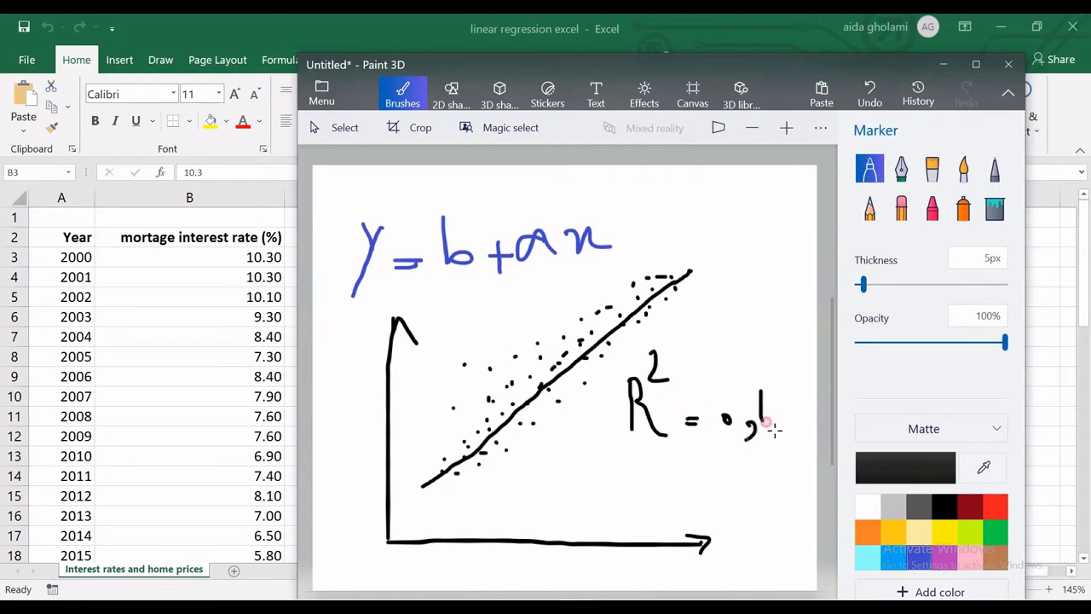
click(939, 66)
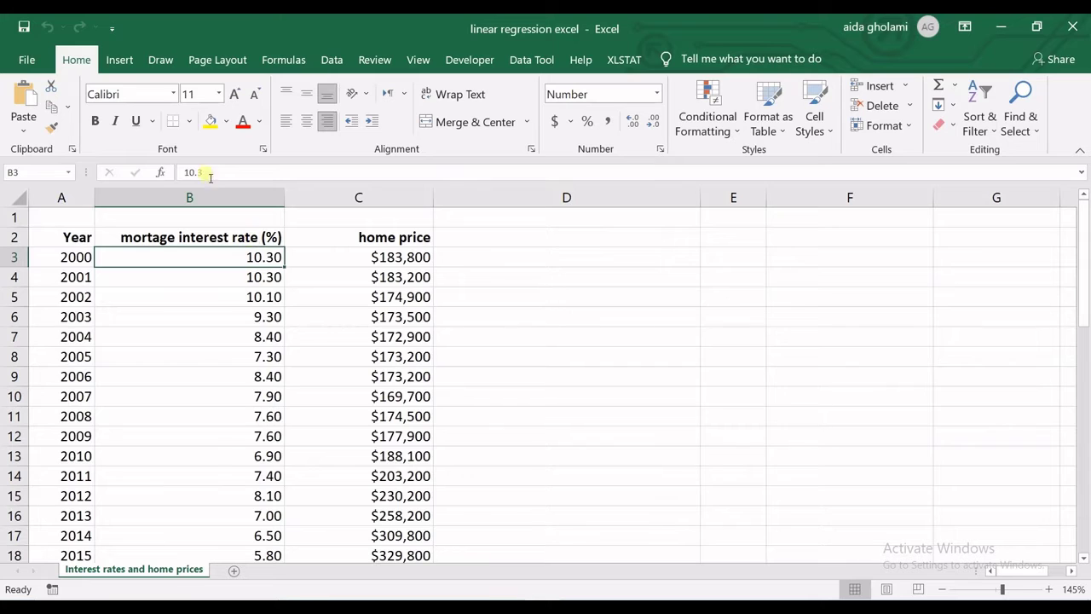
- Insert a markers-only scatter chart from B2:C18, place it beside the data and make it slightly smaller
click(113, 63)
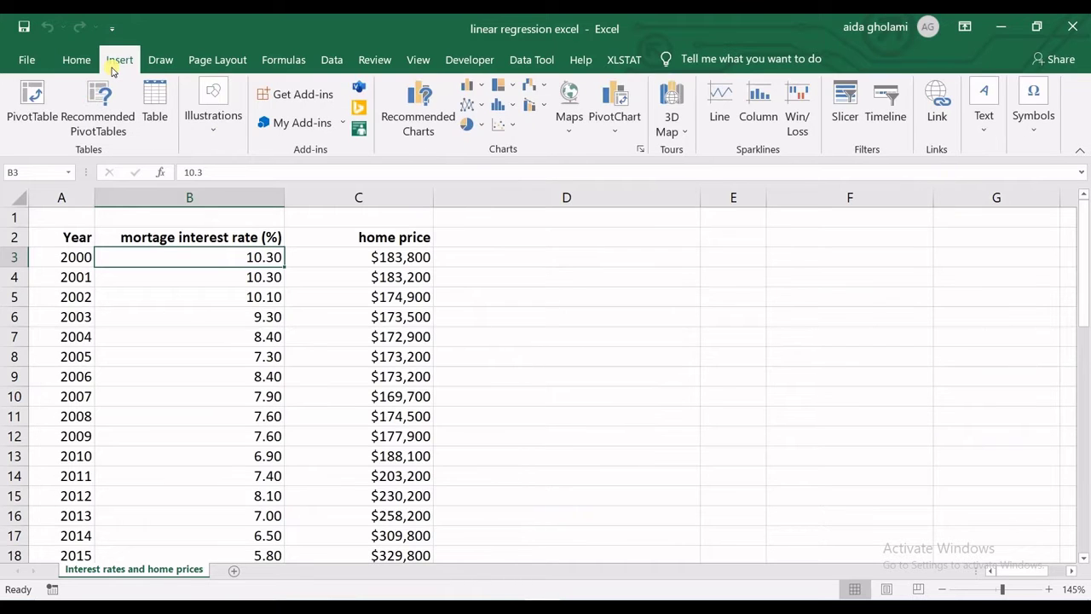
drag(219, 239, 318, 260)
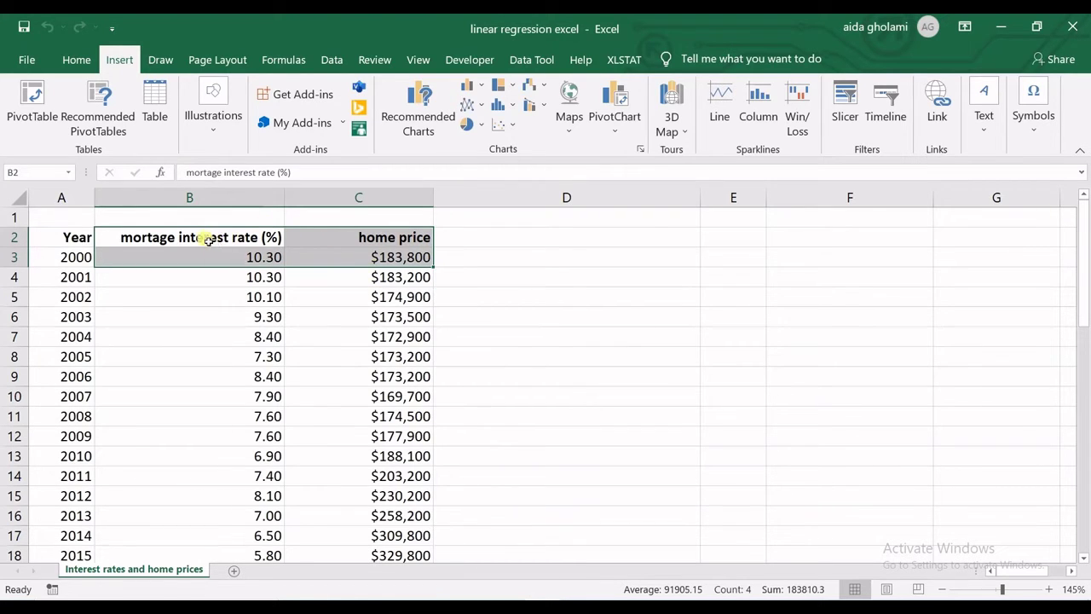
drag(202, 238, 364, 514)
scroll(360, 404, up, 1)
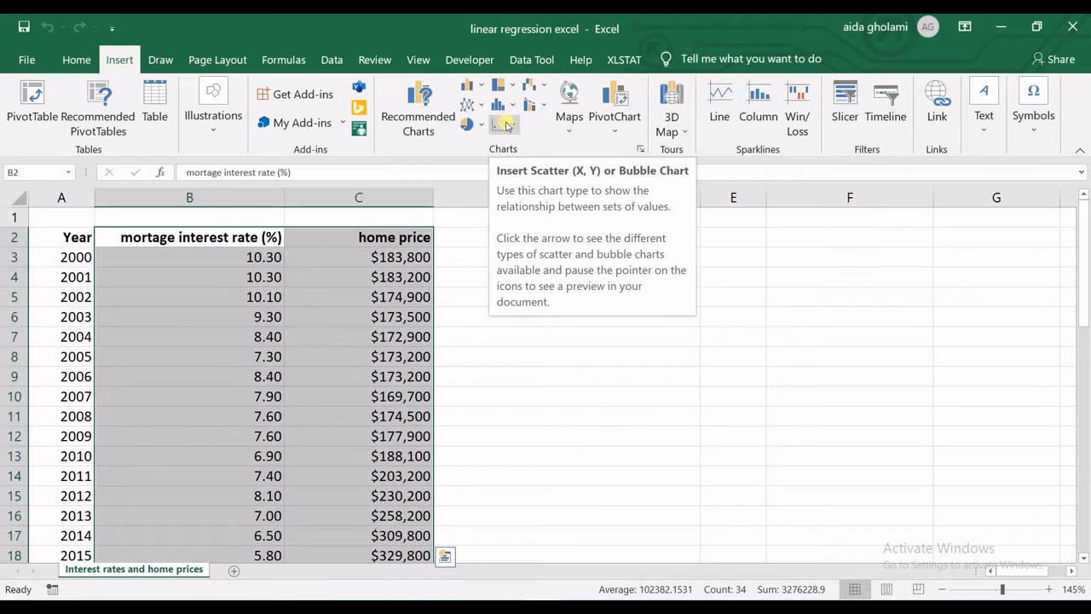
click(507, 125)
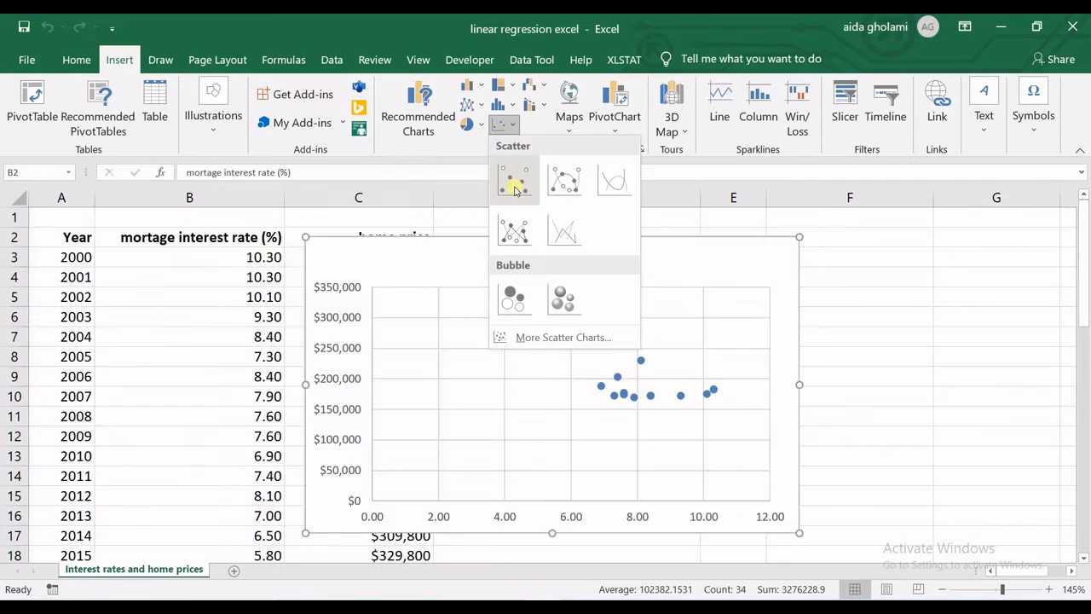
click(511, 181)
drag(645, 261, 833, 244)
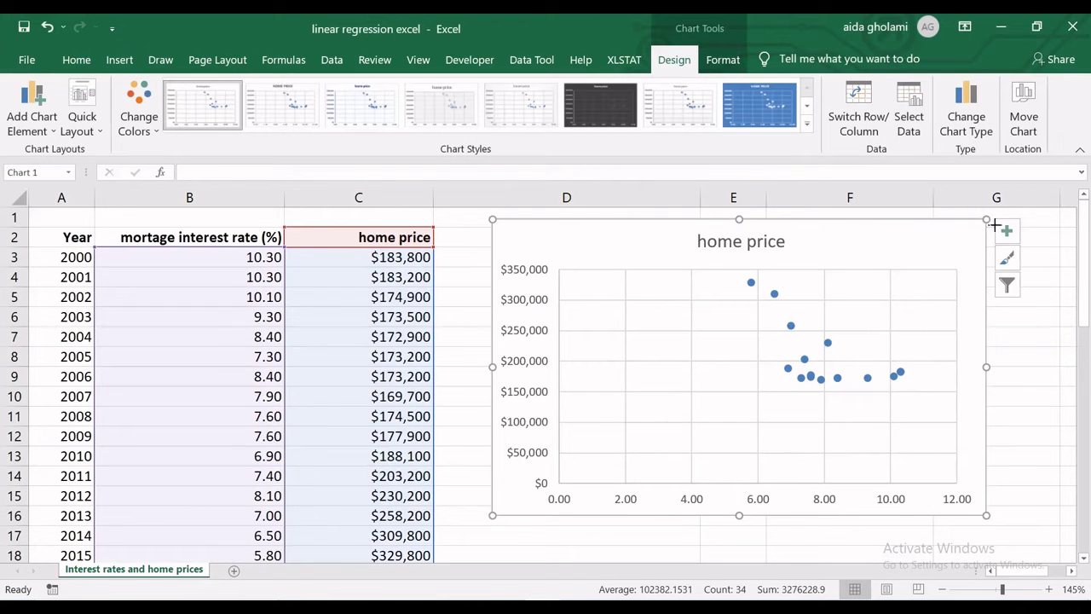
drag(993, 223, 928, 248)
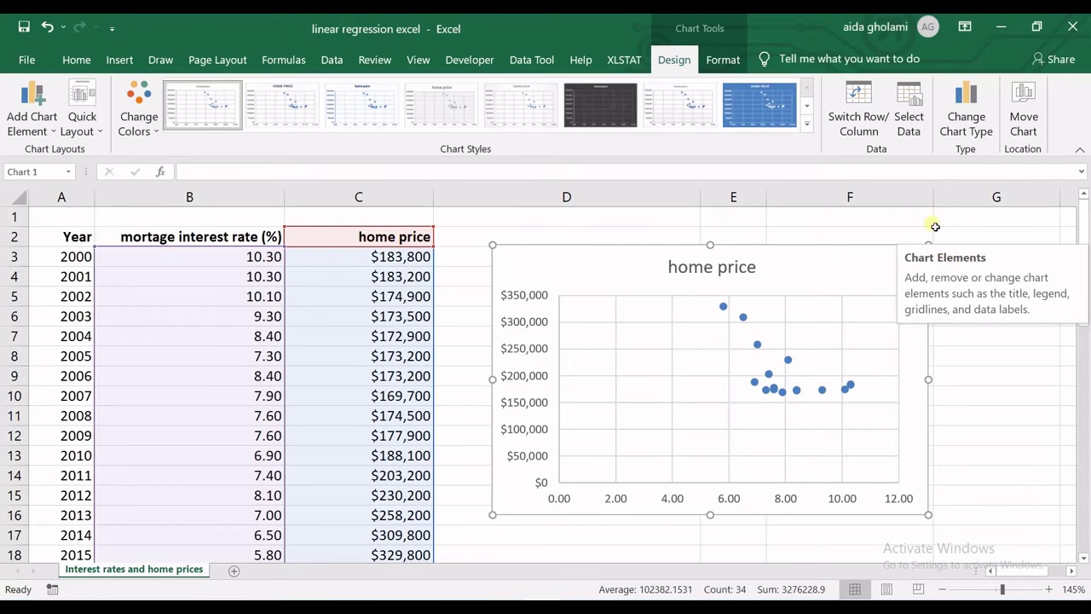
- Add a linear trendline to the home price scatter chart
click(951, 256)
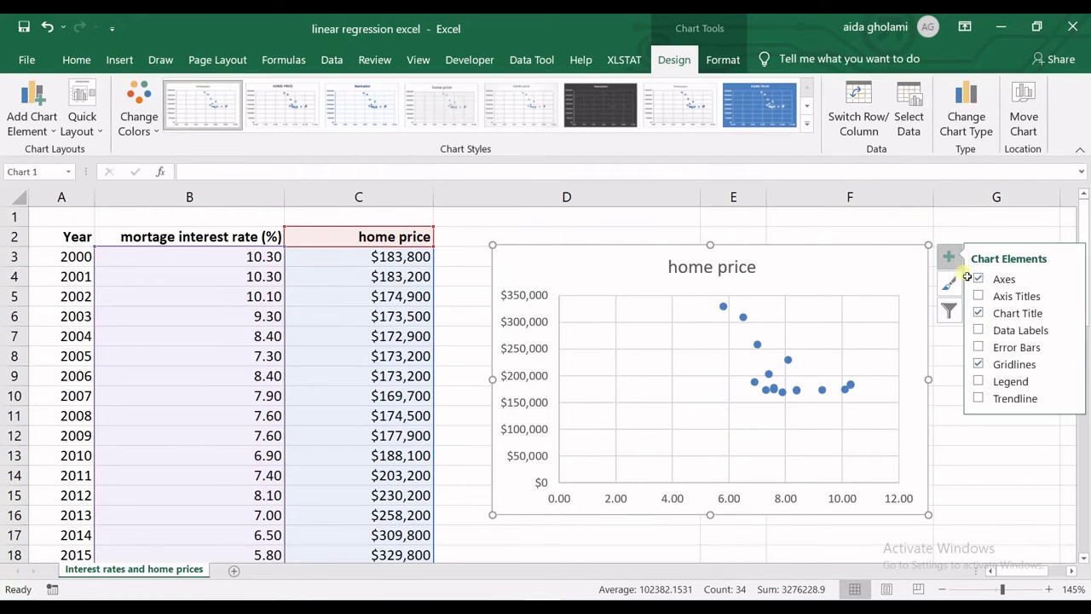
click(978, 399)
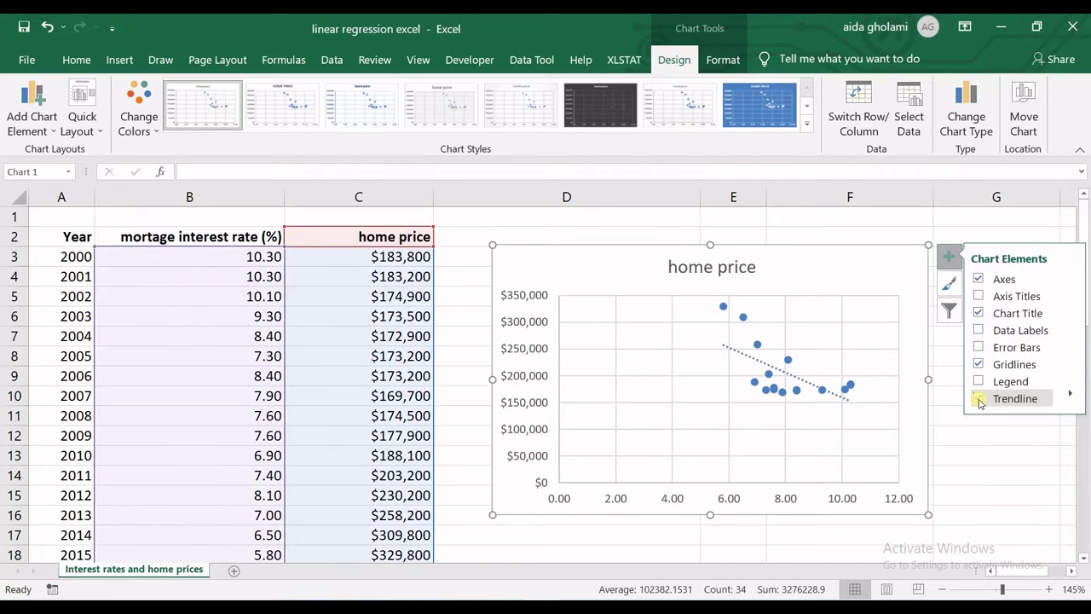
click(1070, 397)
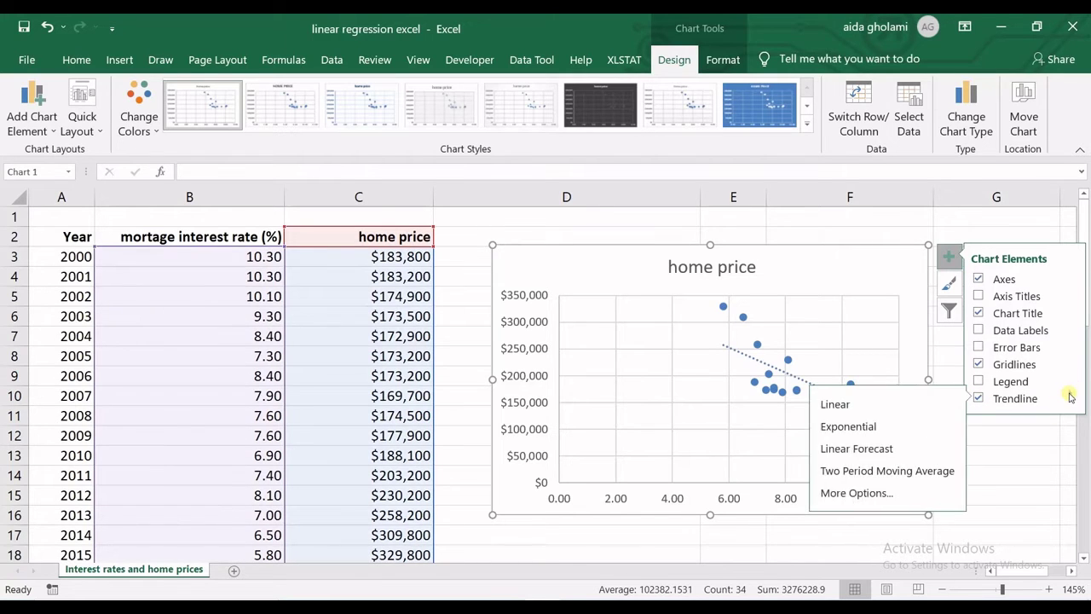
click(902, 408)
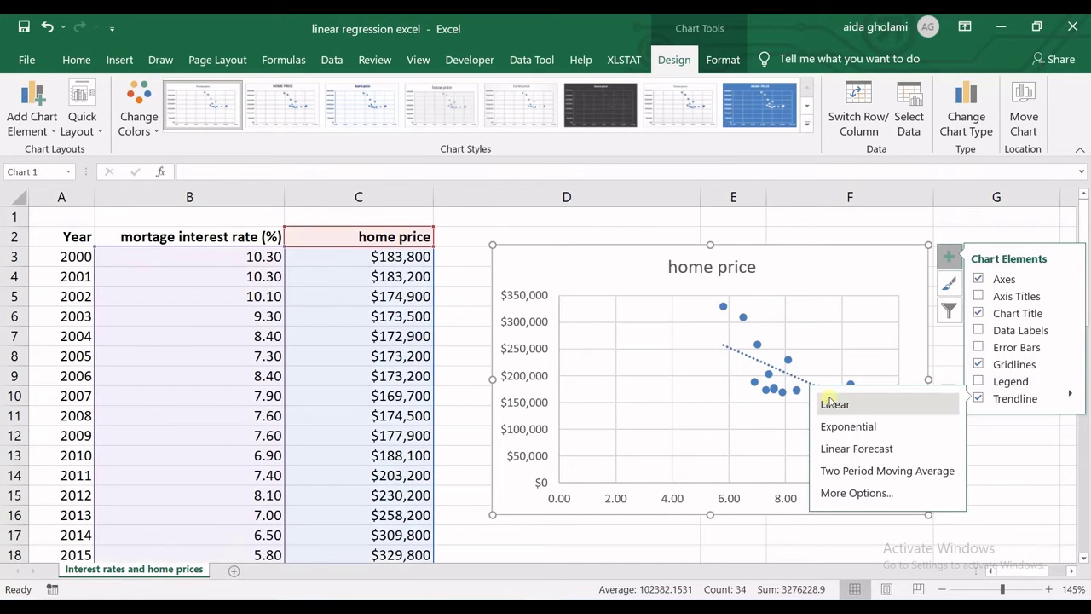
- Display the trendline's equation and R-squared value on the chart and move their label clear of the data points
click(856, 493)
scroll(936, 469, down, 3)
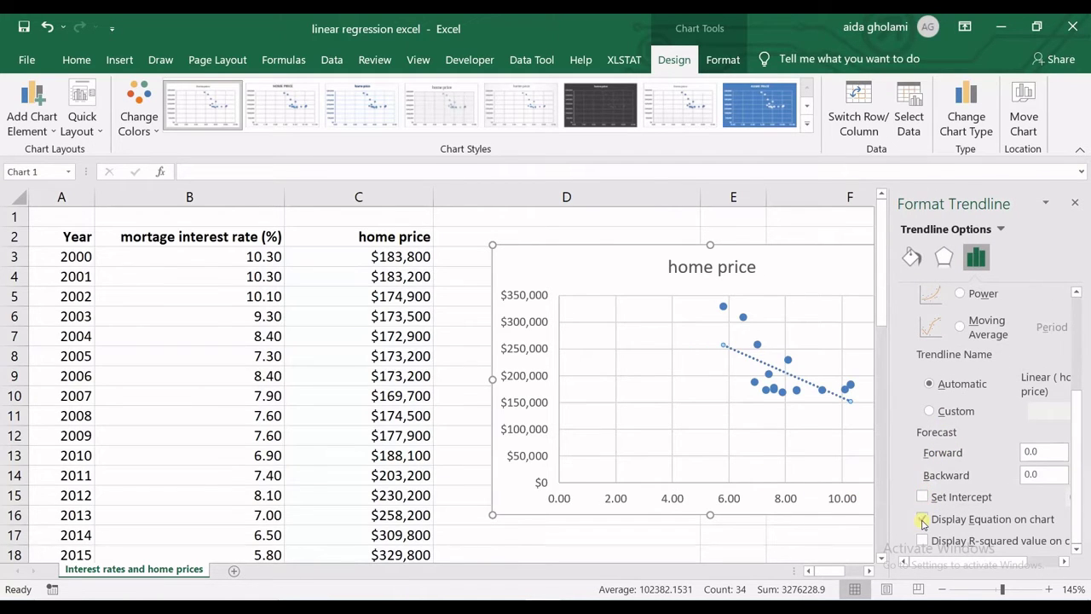
click(922, 519)
click(922, 541)
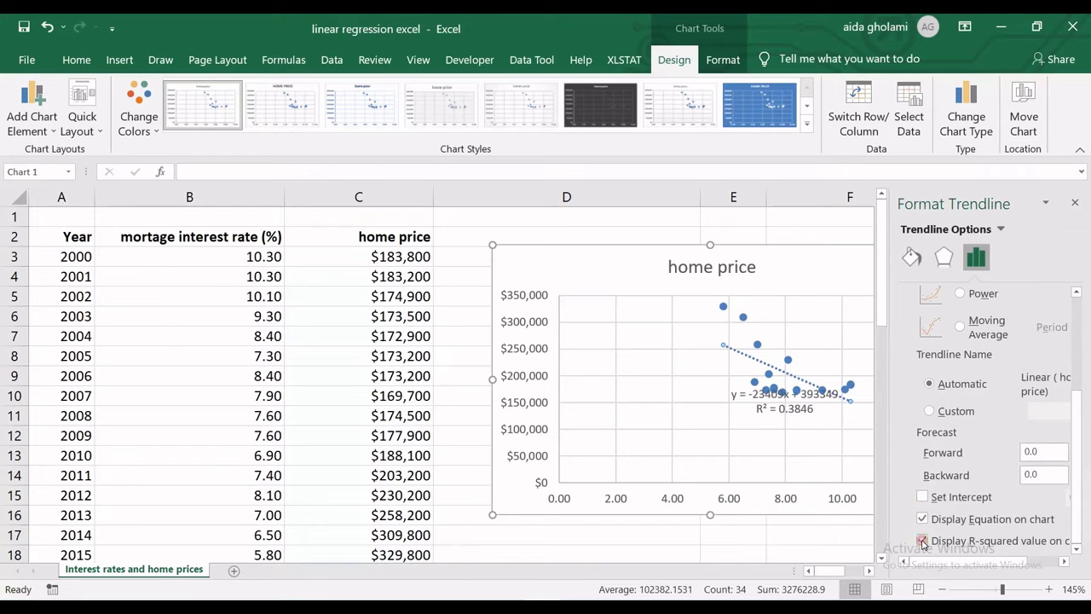
click(742, 410)
drag(742, 410, 650, 424)
click(779, 445)
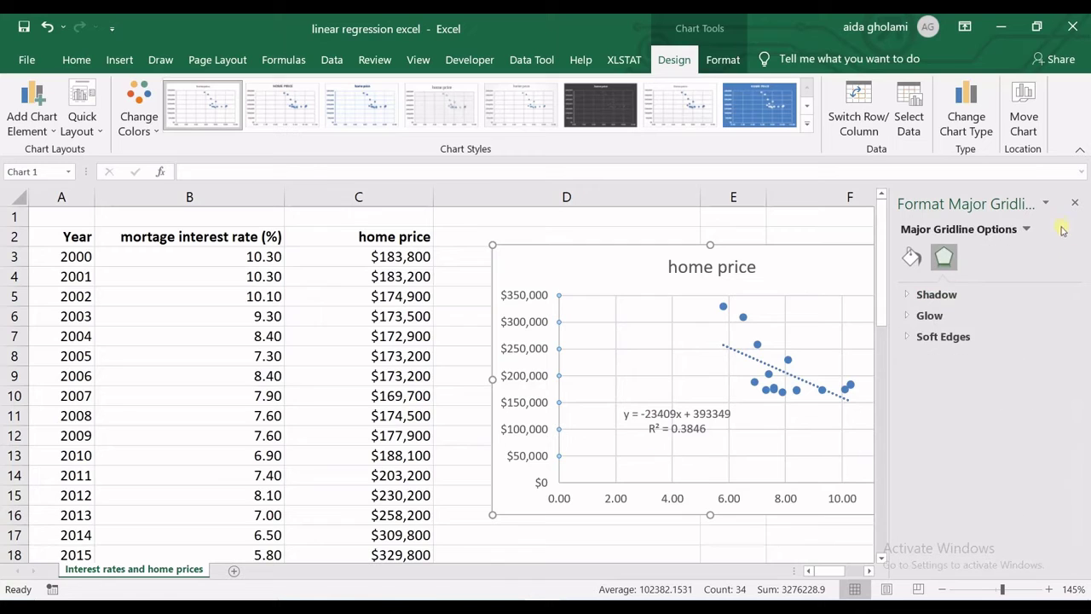
click(1075, 202)
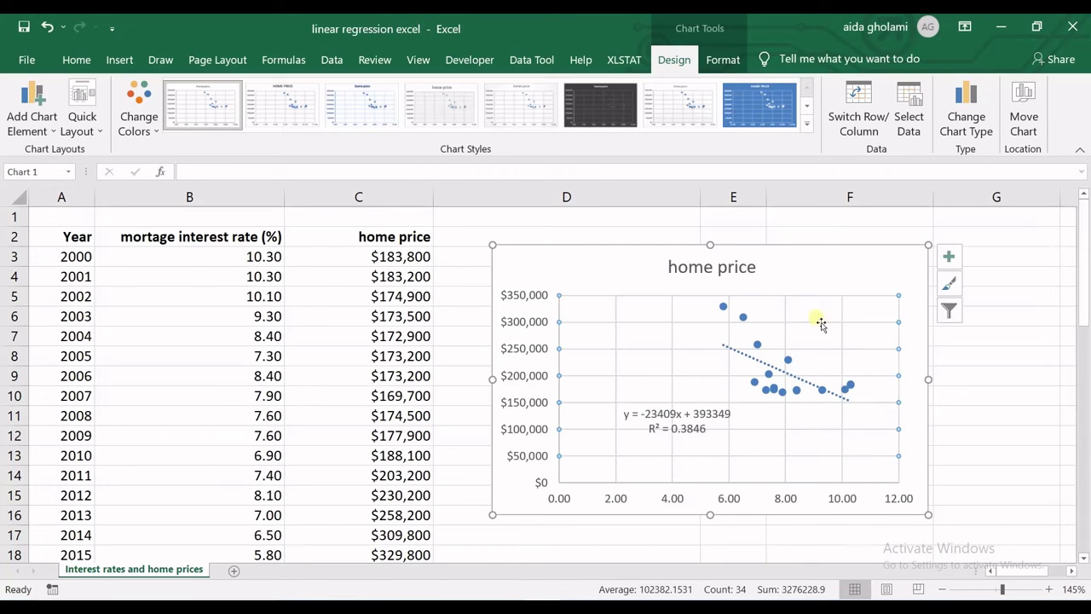
- Delete the home price scatter chart from the worksheet
click(726, 345)
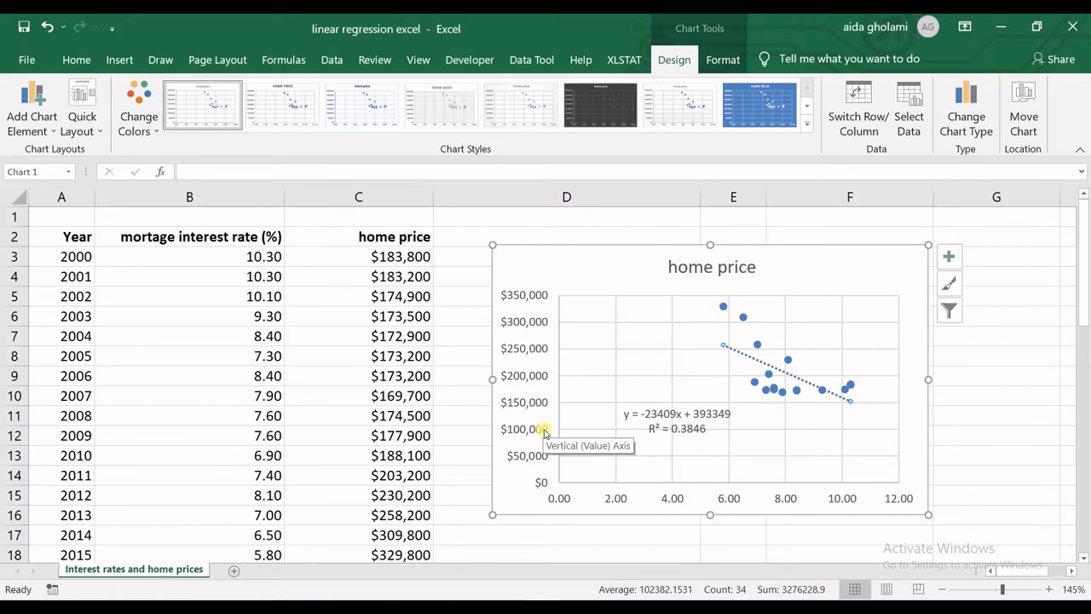
click(871, 281)
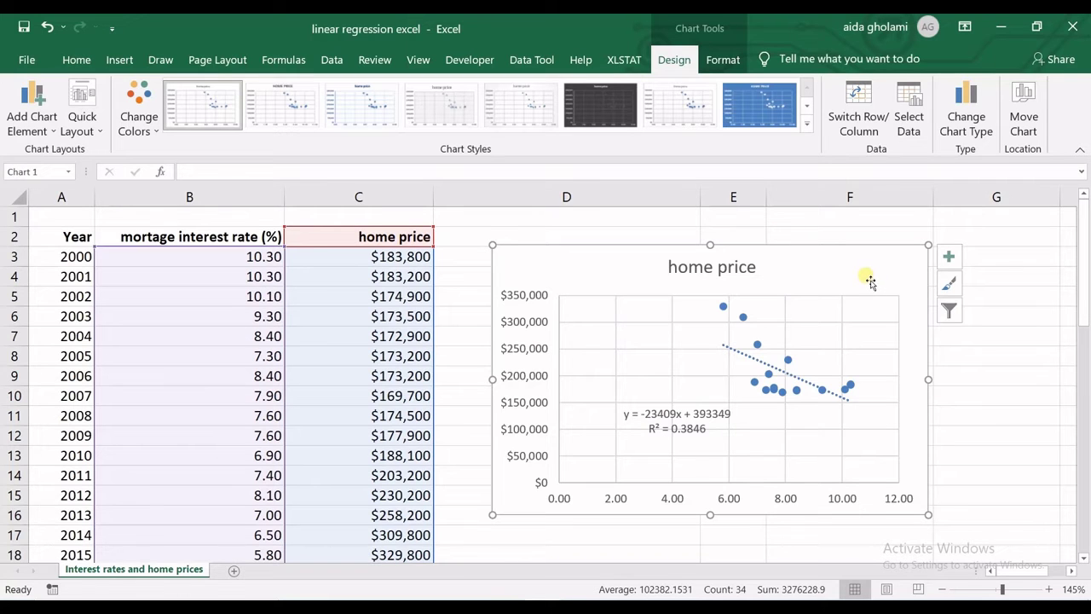
key(Delete)
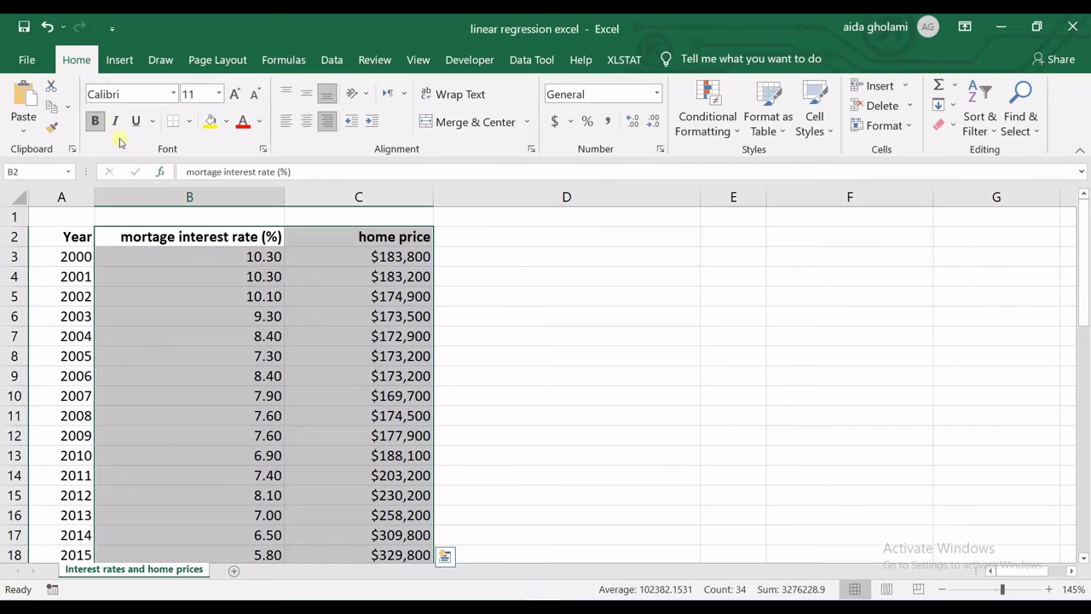
- Check in the Excel add-ins settings that the Analysis ToolPak is enabled
click(295, 336)
click(334, 53)
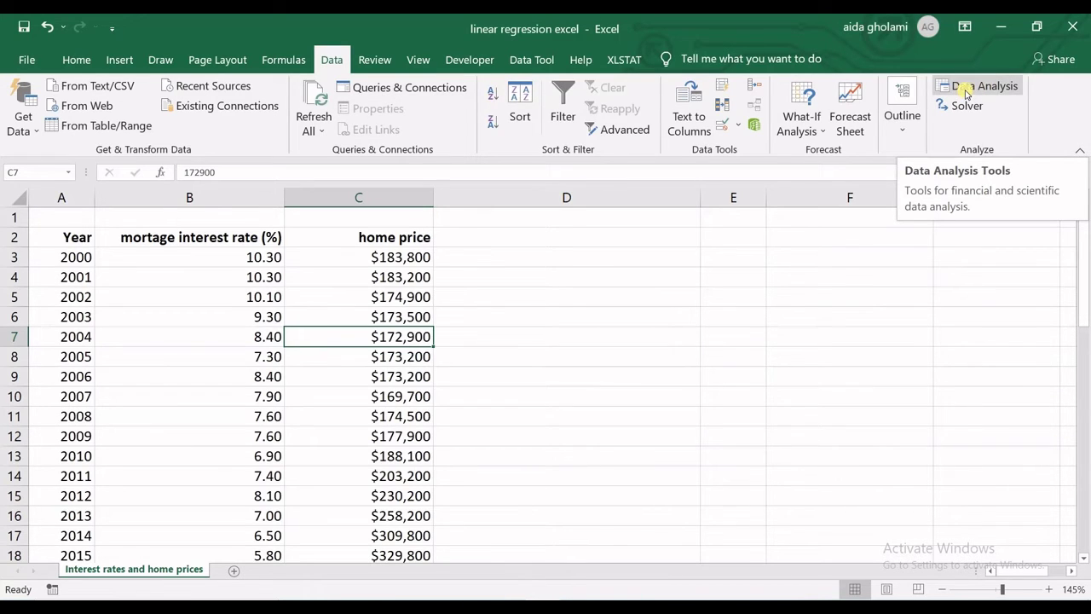
click(13, 60)
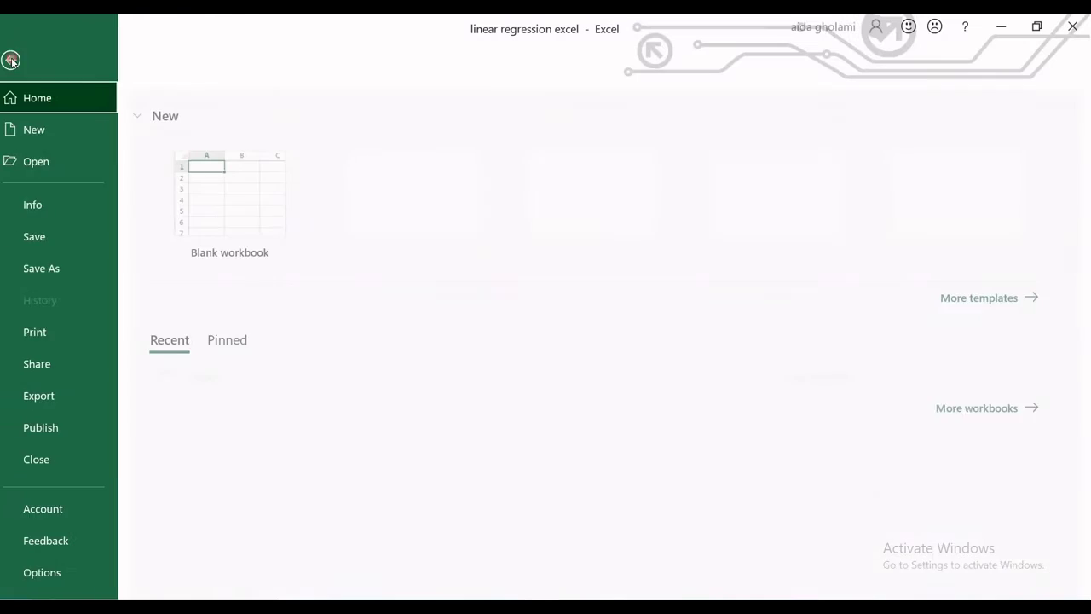
click(106, 571)
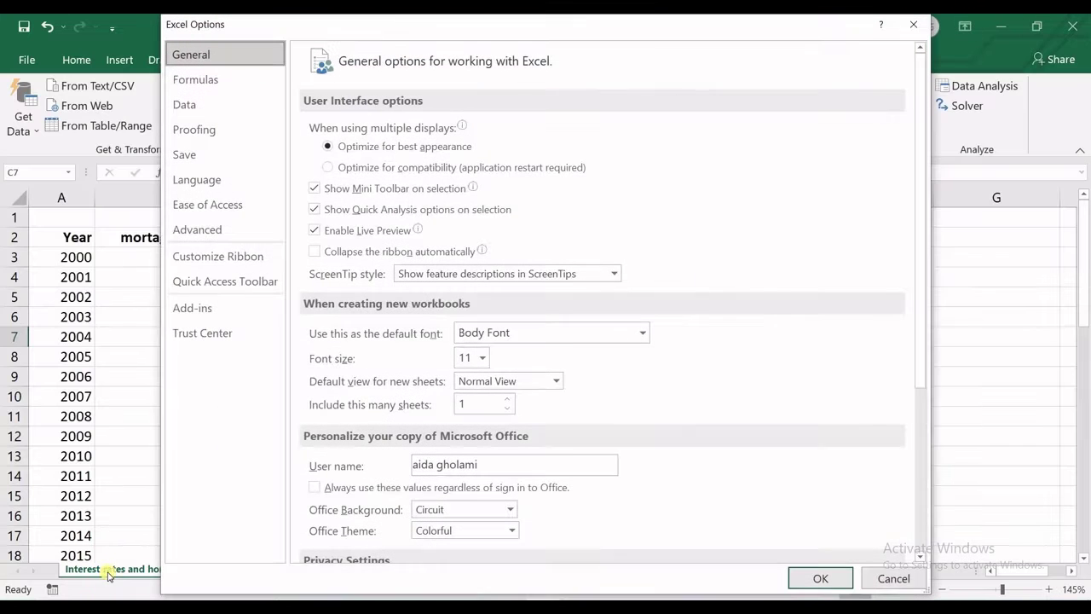
click(203, 315)
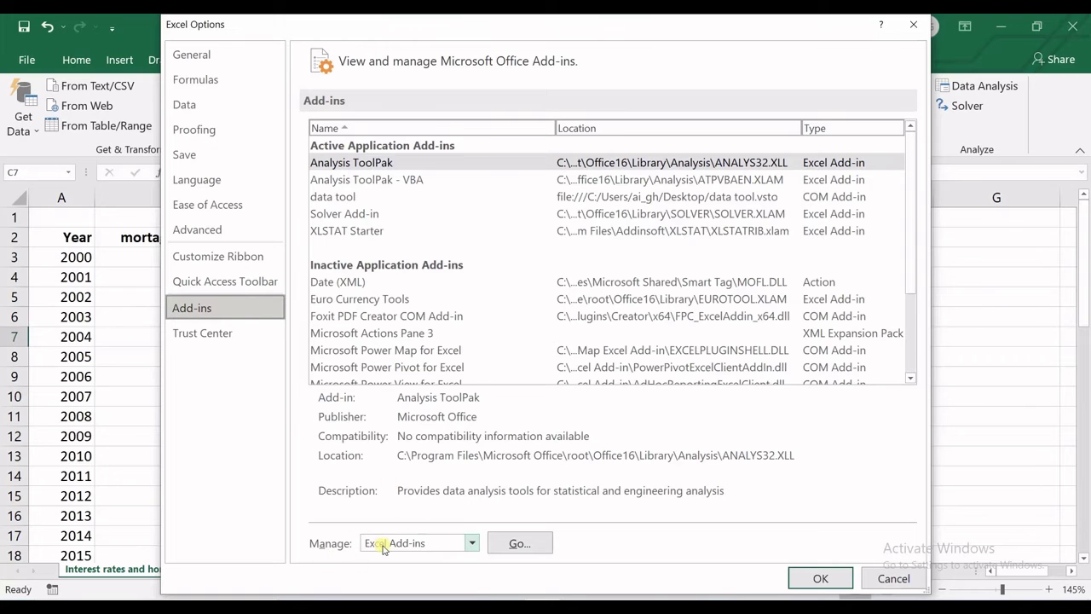
click(472, 543)
click(471, 542)
click(517, 543)
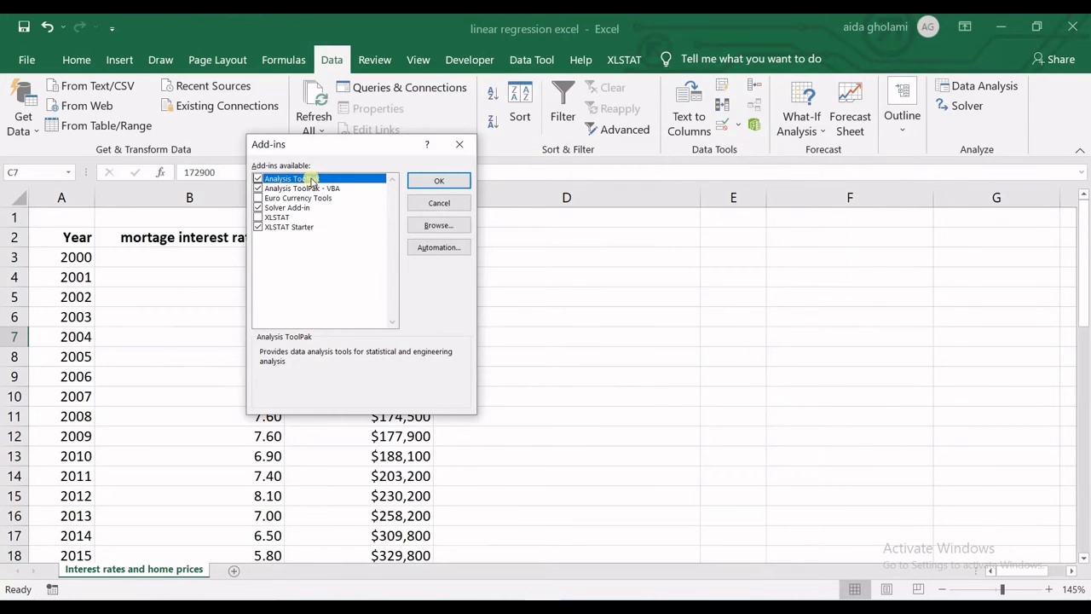
click(436, 180)
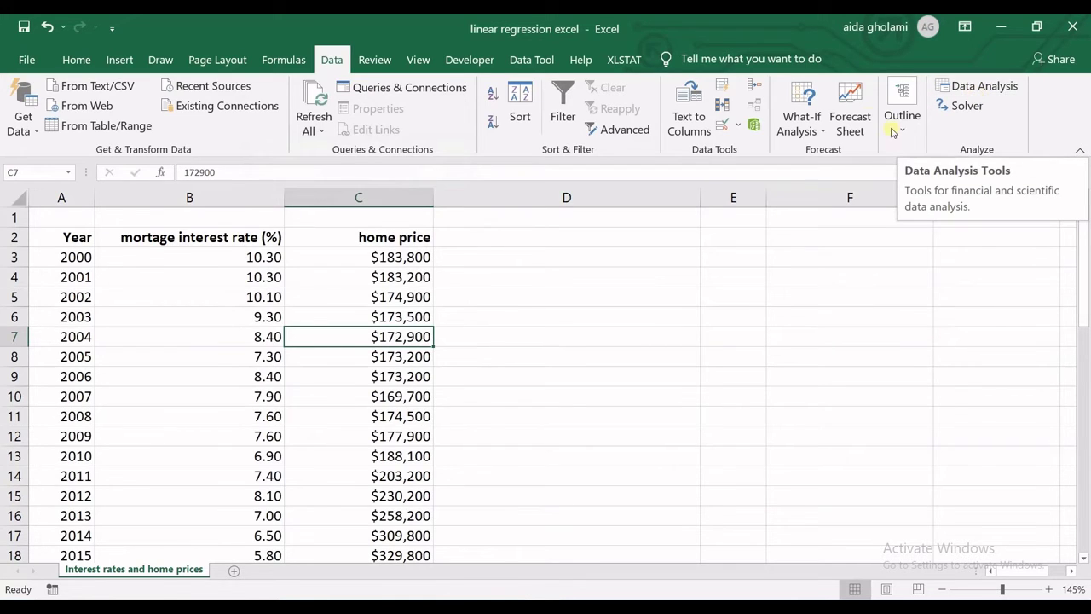
- Open the Regression tool from the data analysis tools and place its dialog clear of the data columns
click(962, 89)
drag(433, 214, 626, 170)
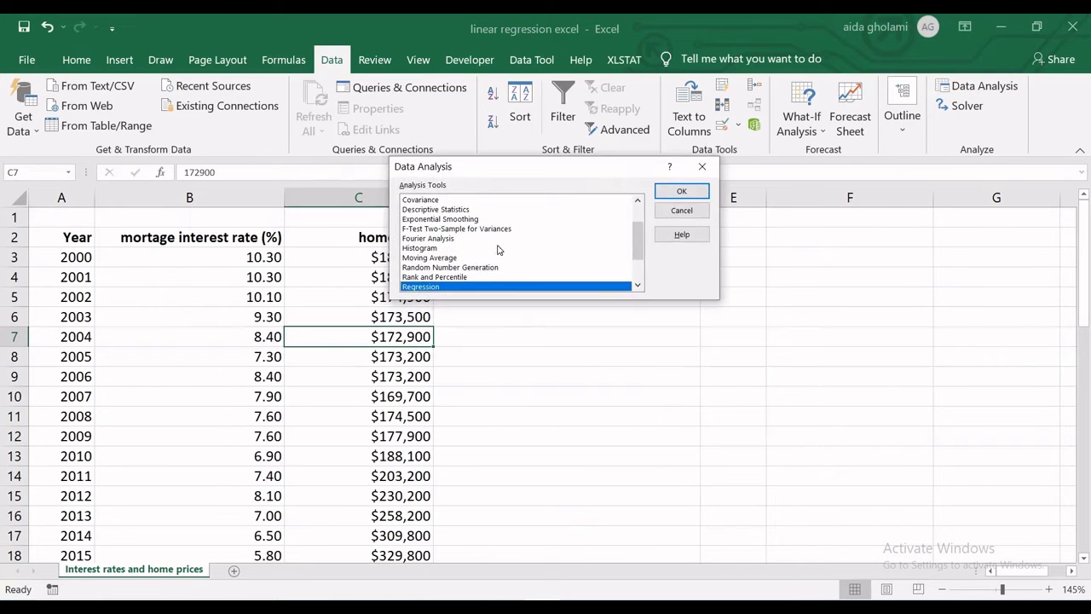
click(662, 193)
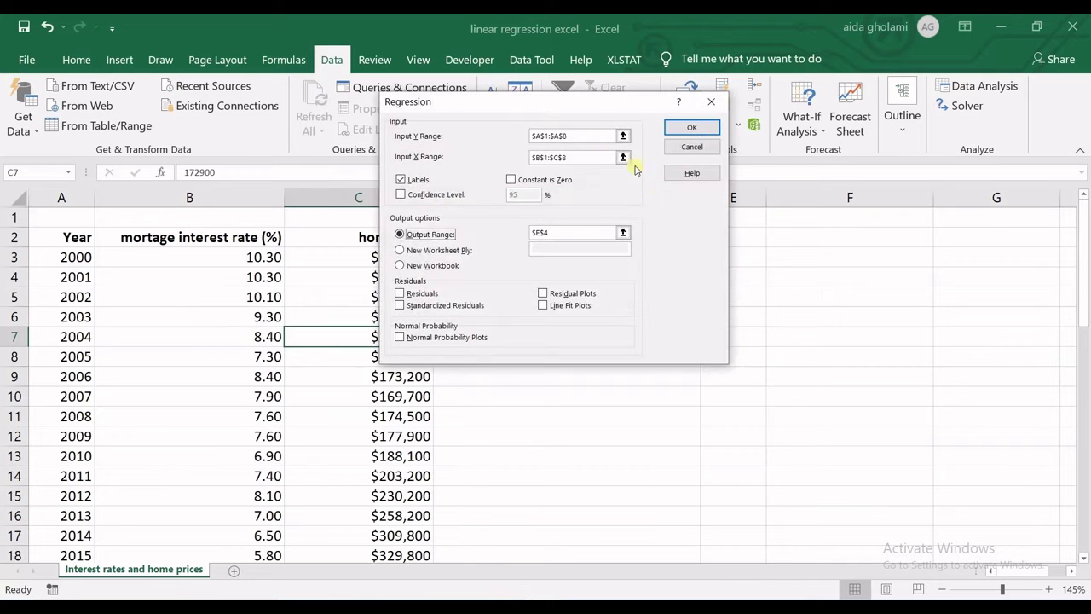
drag(544, 105, 701, 188)
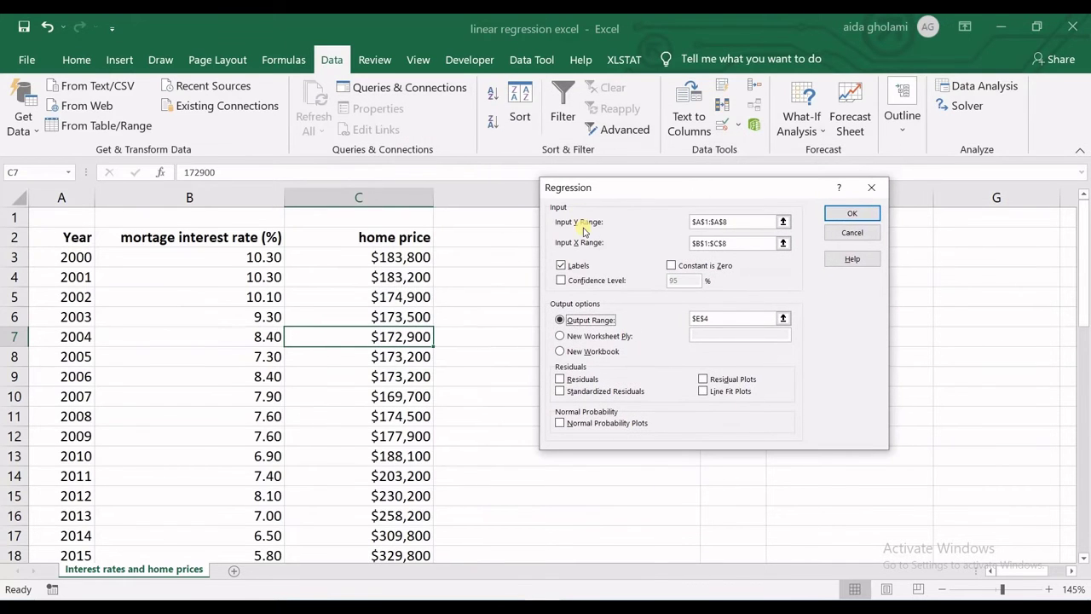
- Set the regression's Input Y Range to the home prices in C2:C18 and its Input X Range to the interest rates in B2:B18
drag(760, 222, 686, 223)
key(BackSpace)
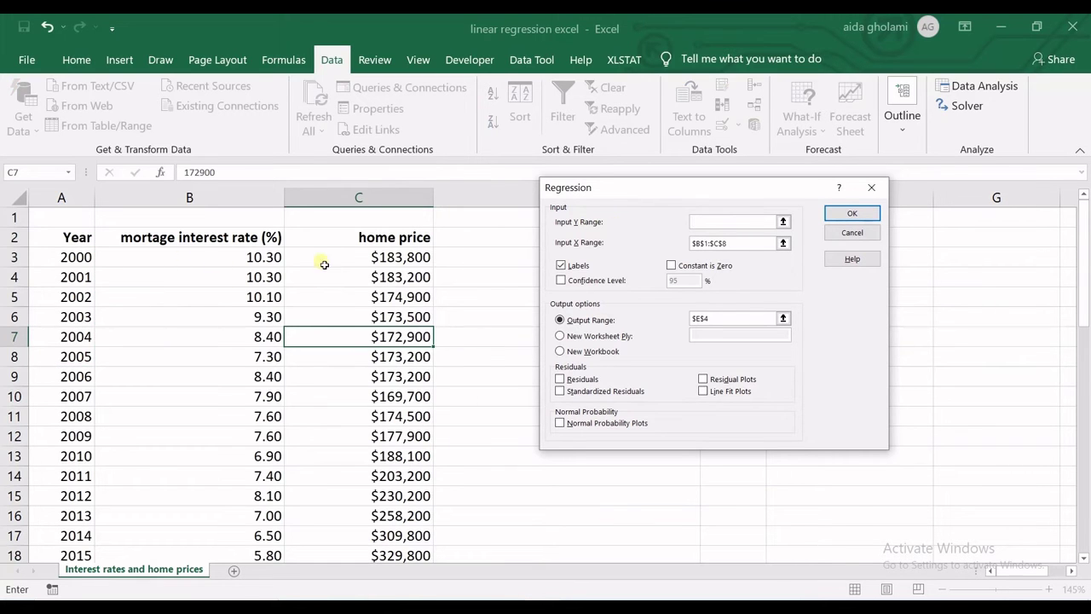
drag(344, 238, 367, 516)
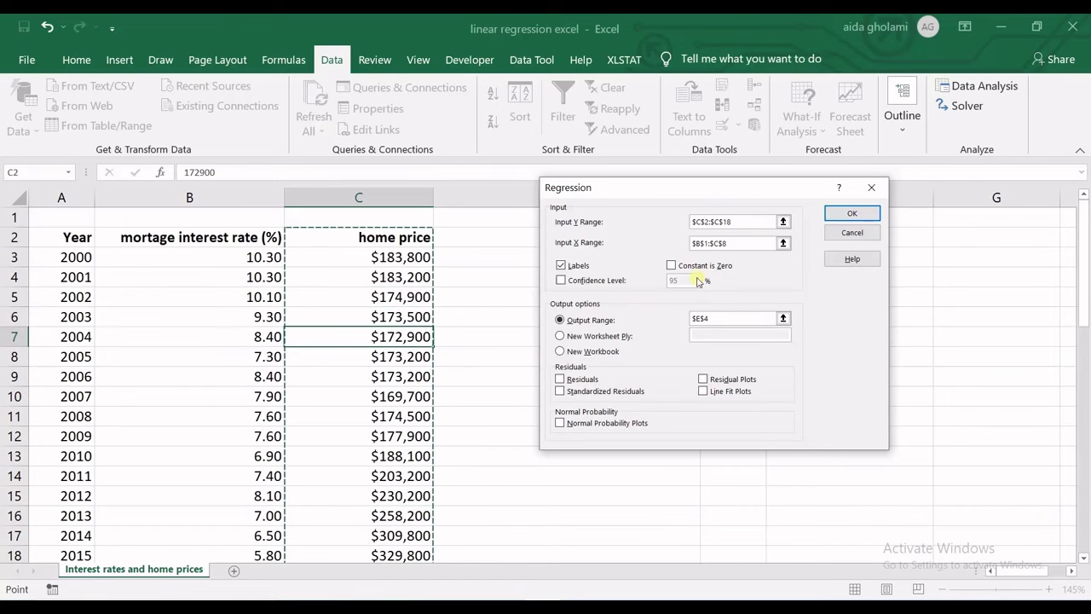
click(735, 244)
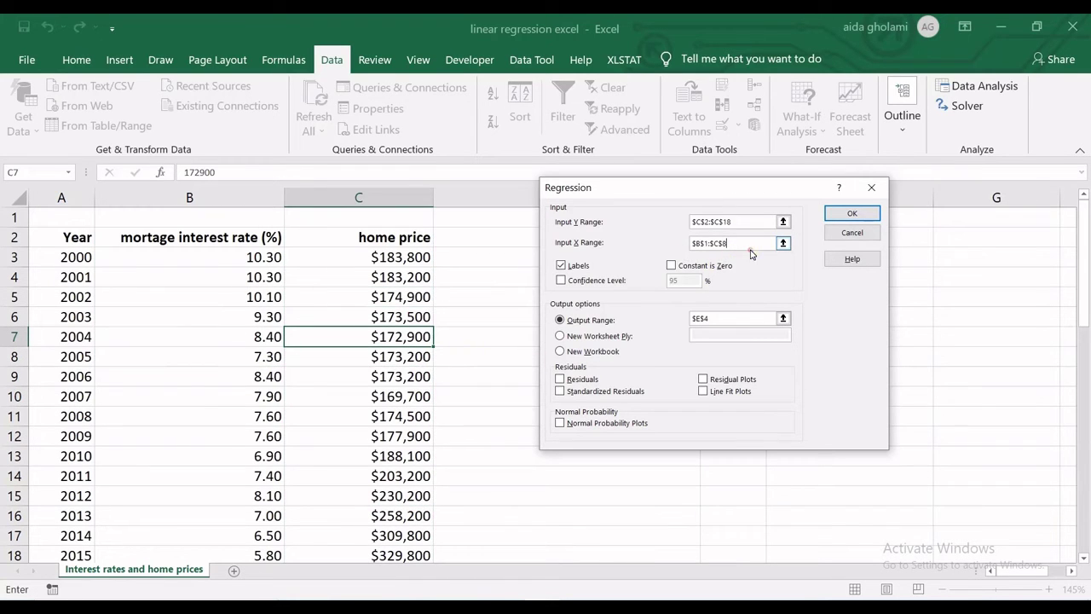
drag(752, 244, 681, 246)
key(BackSpace)
drag(249, 241, 250, 492)
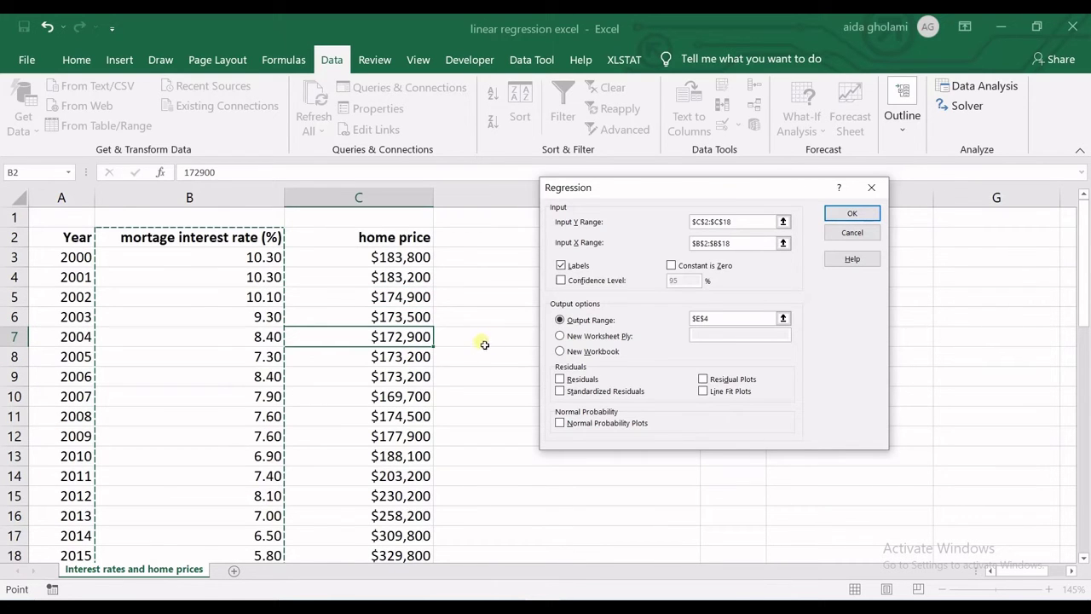
- Run the regression with Labels enabled and the output range starting at cell E5
click(560, 270)
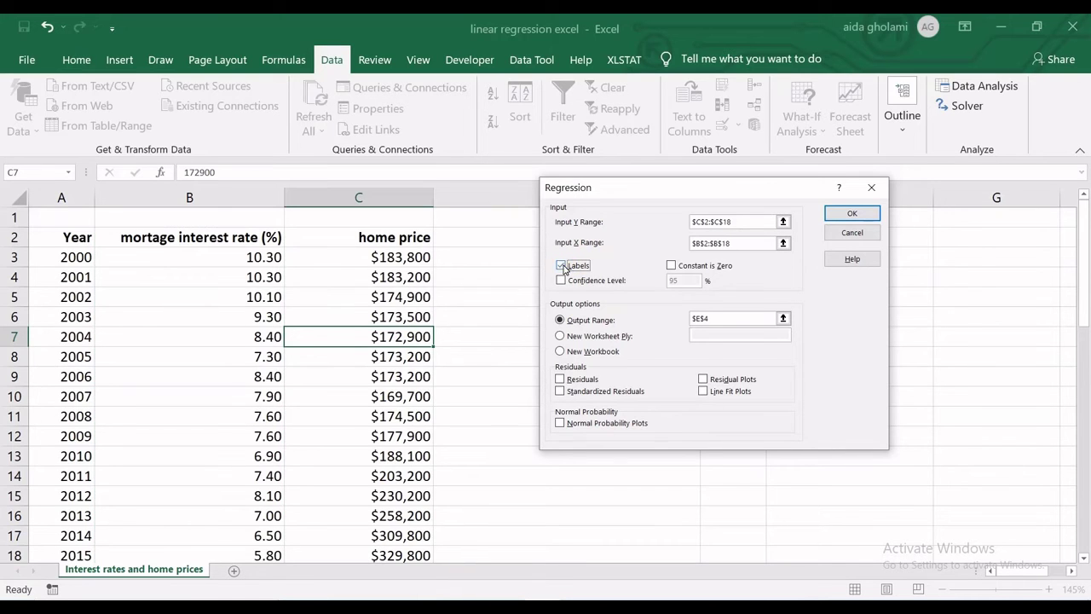
click(560, 267)
click(565, 271)
click(560, 323)
click(782, 318)
click(558, 261)
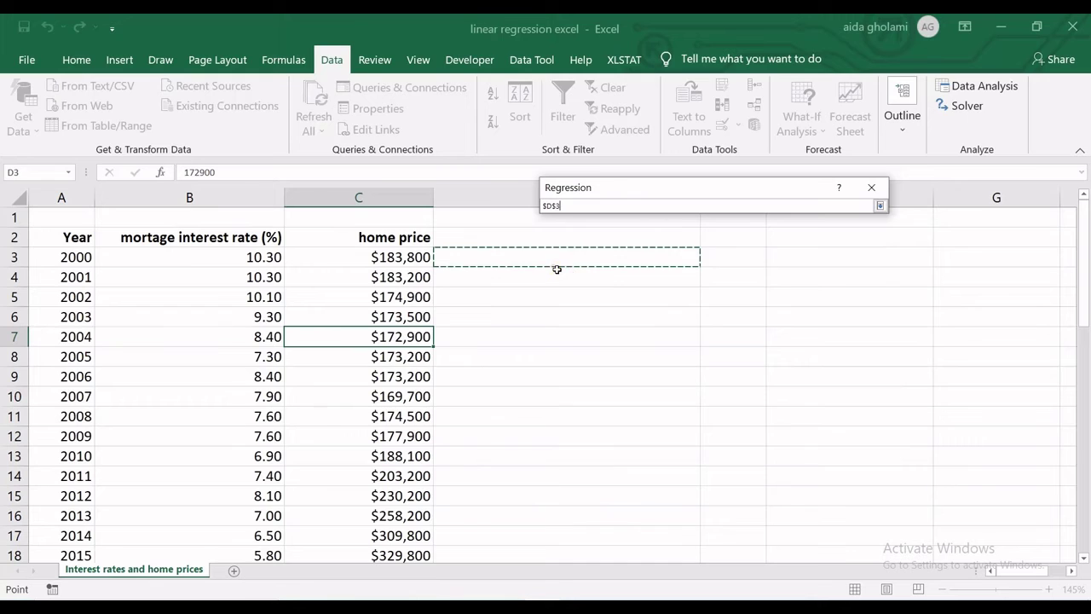
click(735, 299)
click(878, 207)
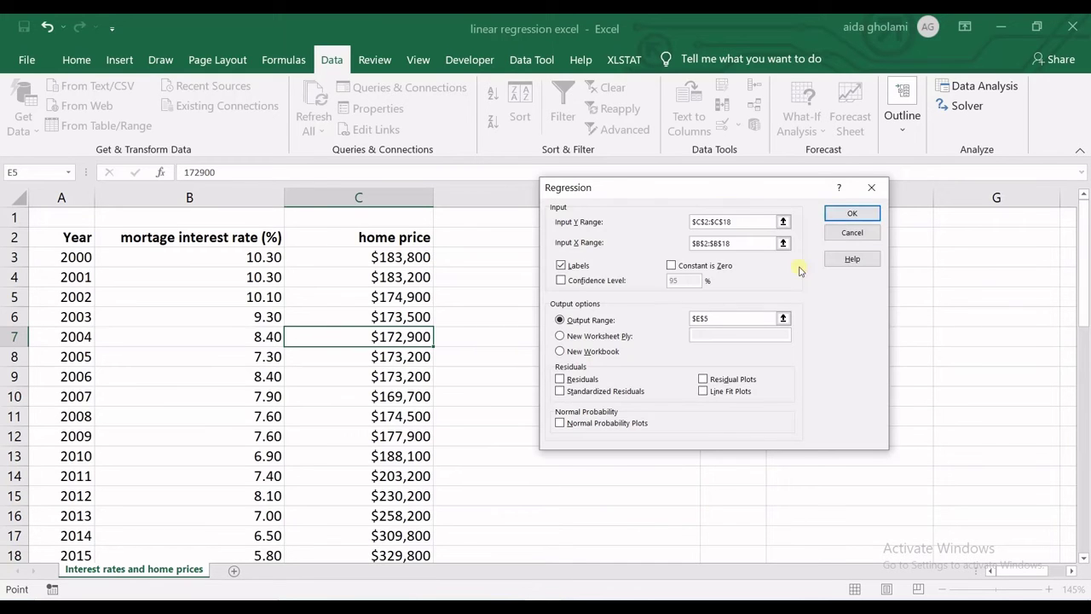
click(842, 216)
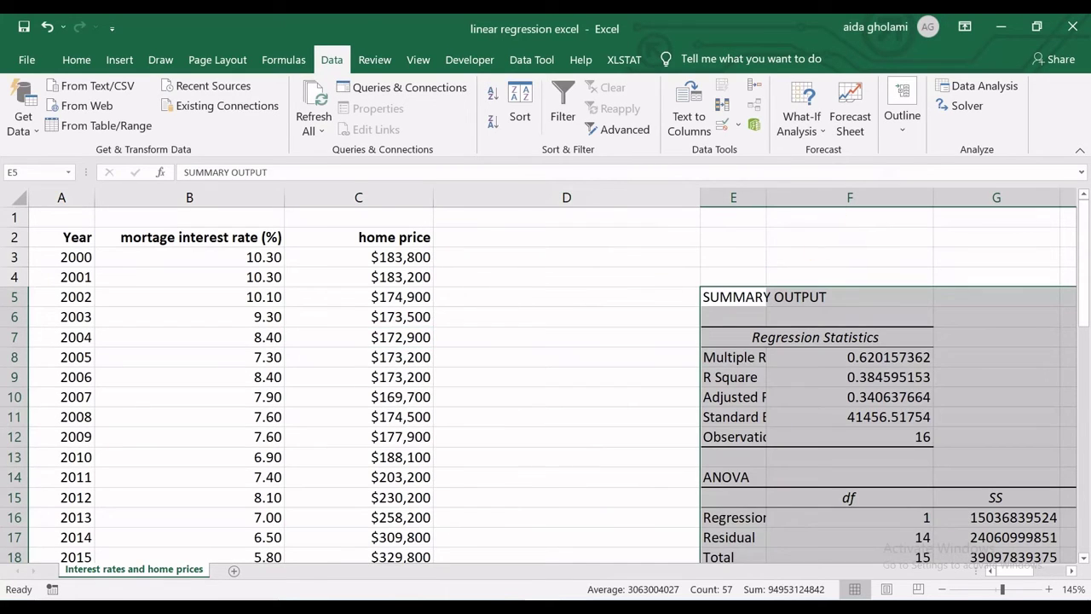
- Zoom out to 115% and autofit column E so the regression output's row labels fit
mouse_move(1014, 571)
mouse_down()
mouse_move(1040, 571)
mouse_move(1023, 576)
mouse_up()
scroll(623, 480, down, 2)
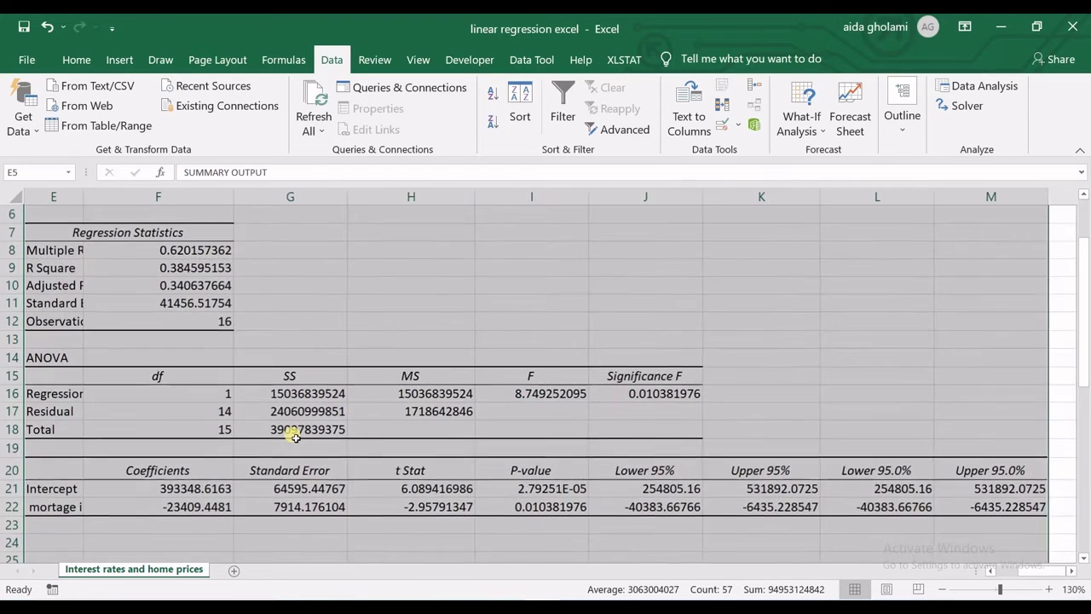
scroll(291, 435, down, 1)
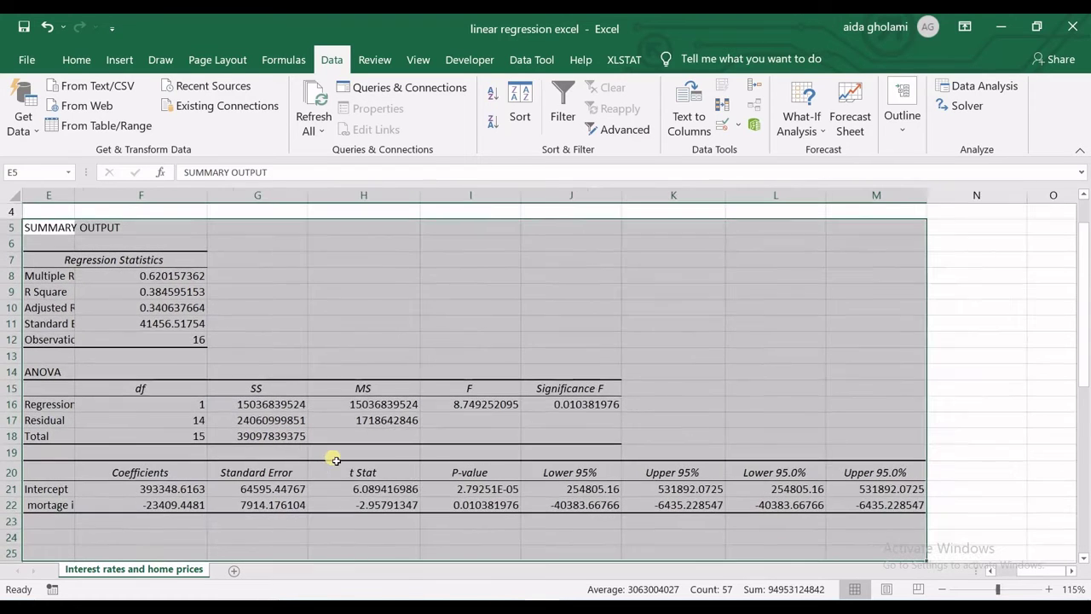
scroll(332, 457, down, 1)
drag(1027, 571, 1014, 571)
click(738, 404)
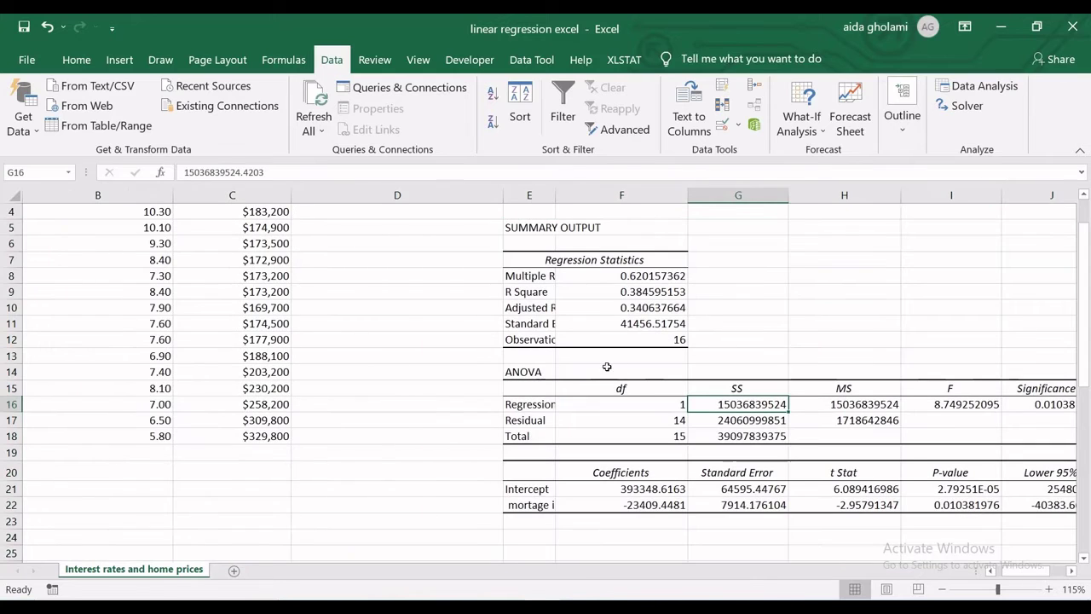
double_click(555, 195)
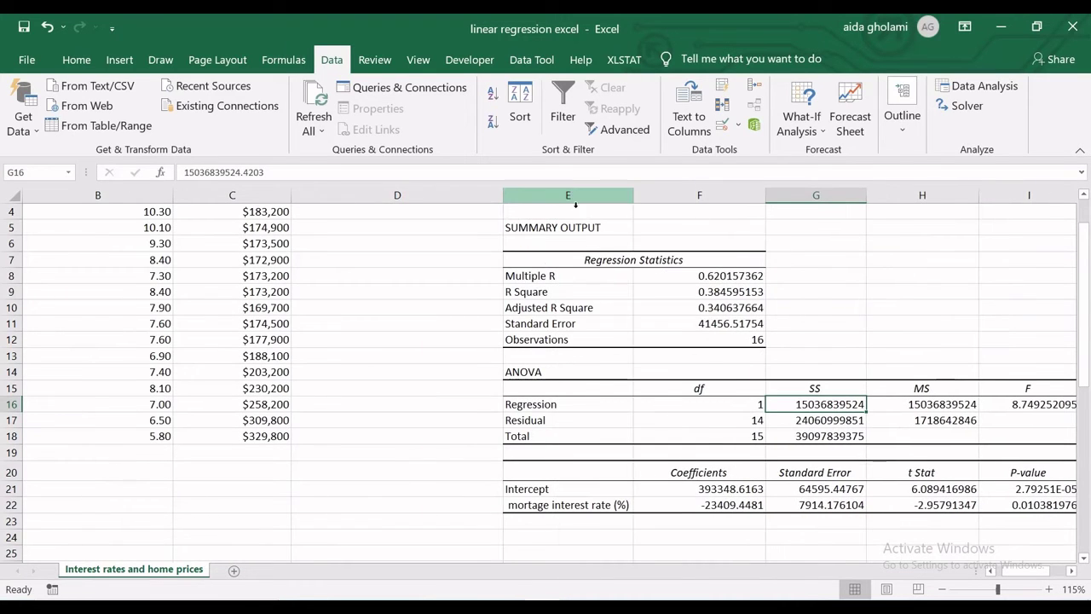
- Examine the regression statistics, the ANOVA table and the coefficients table in the summary output
click(563, 282)
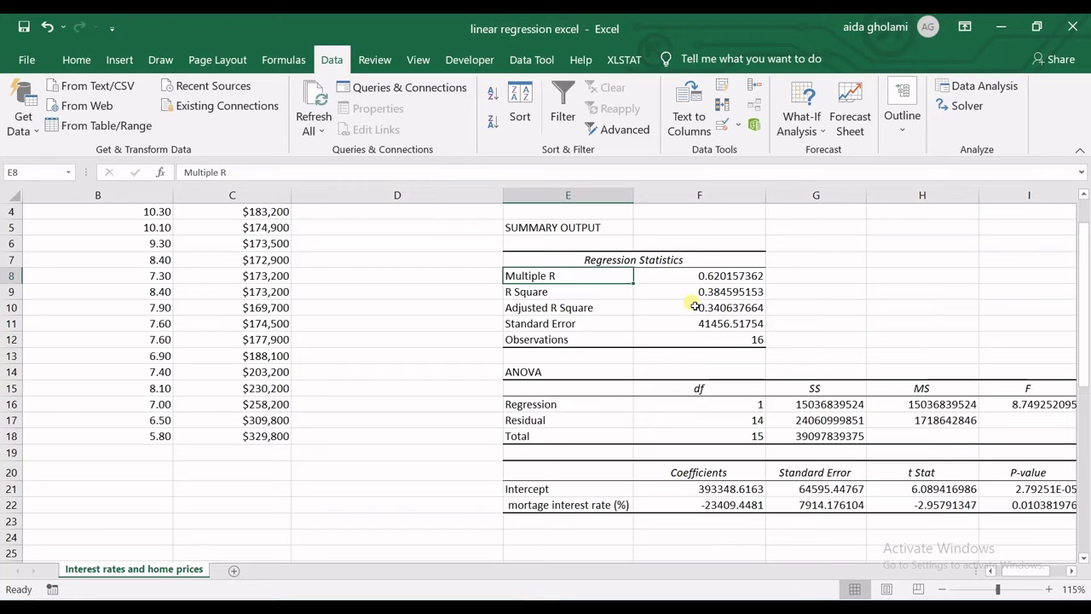
scroll(695, 307, down, 1)
click(588, 294)
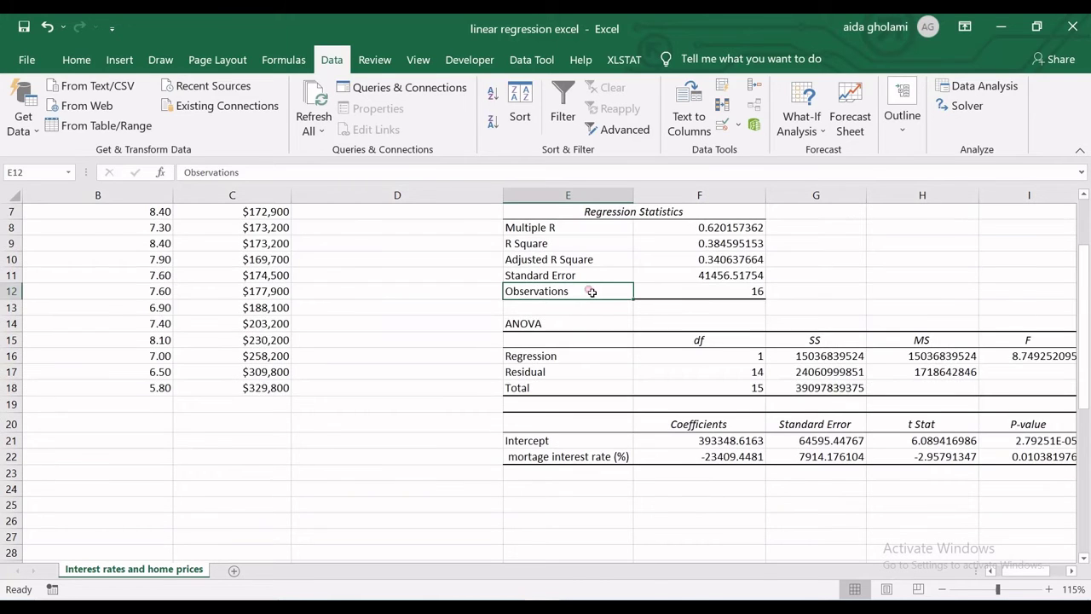
shift+click(656, 290)
scroll(597, 255, up, 1)
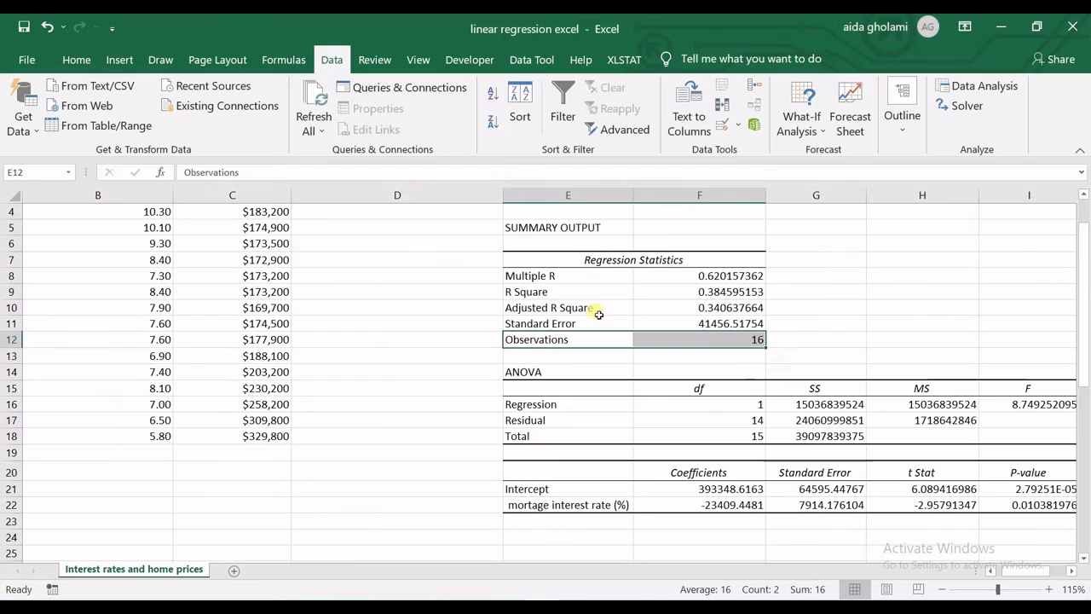
click(648, 388)
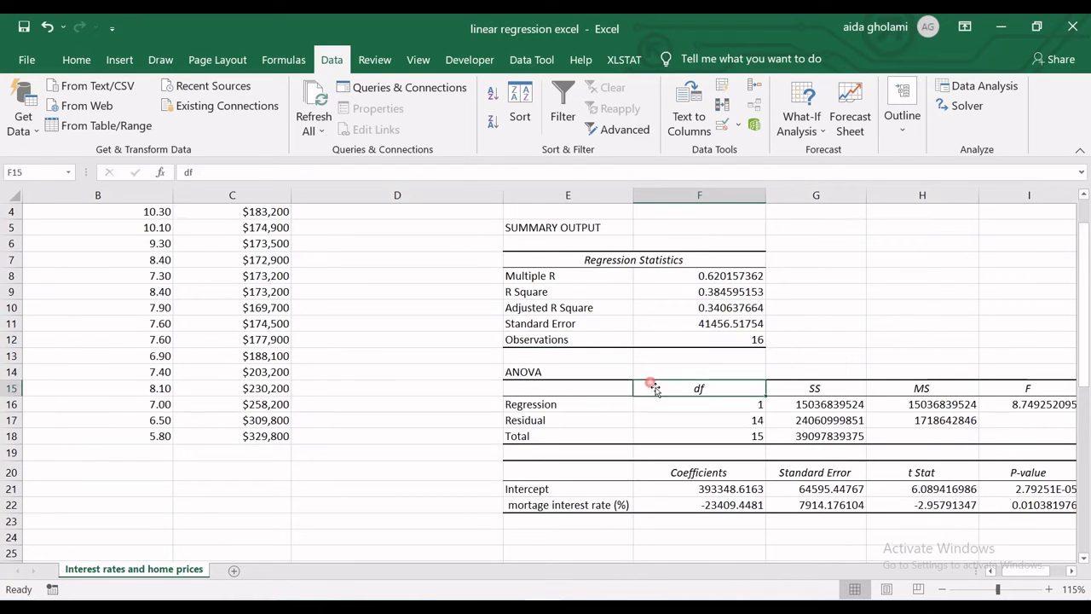
scroll(600, 341, down, 1)
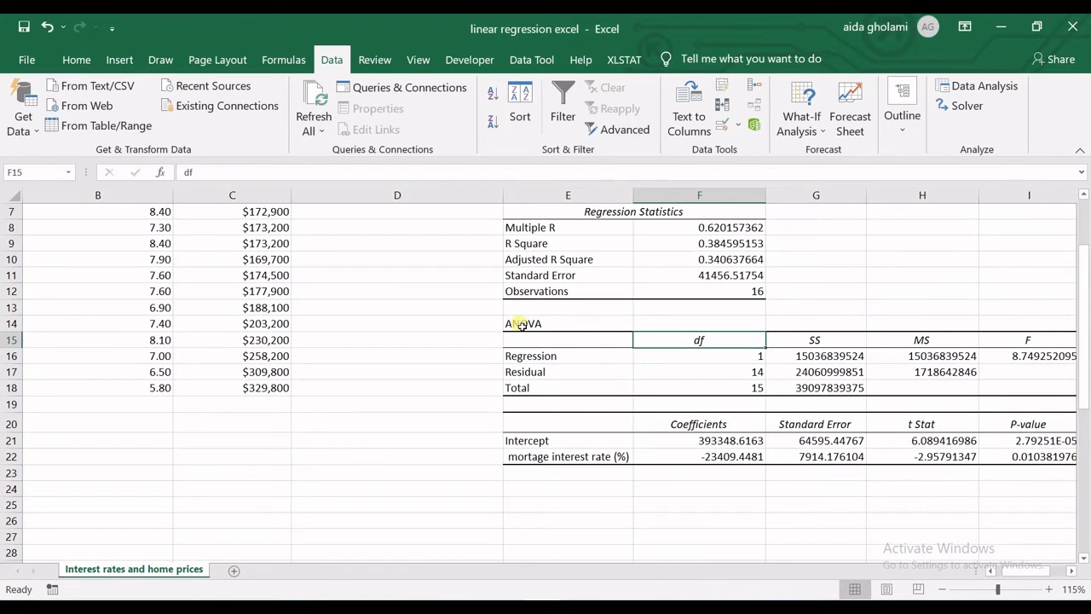
drag(1032, 573, 1050, 579)
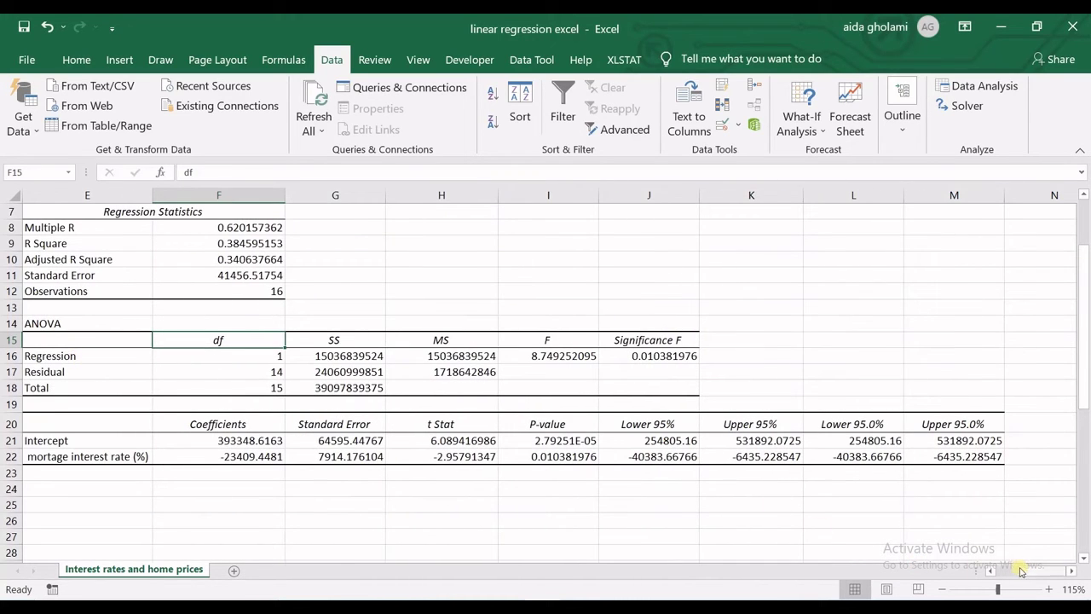
drag(1022, 572, 1016, 572)
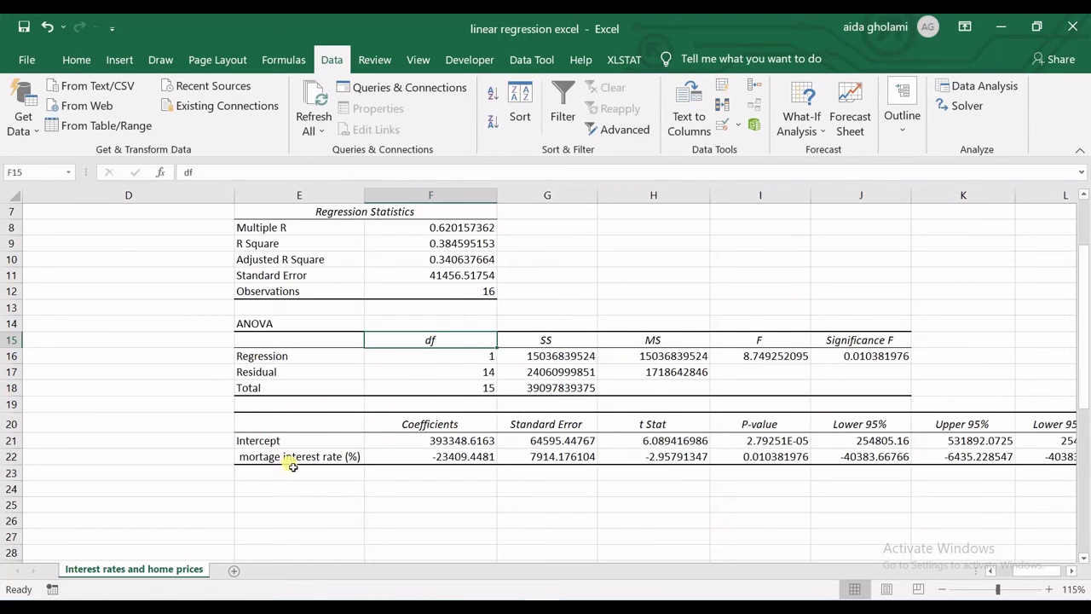
scroll(290, 465, down, 1)
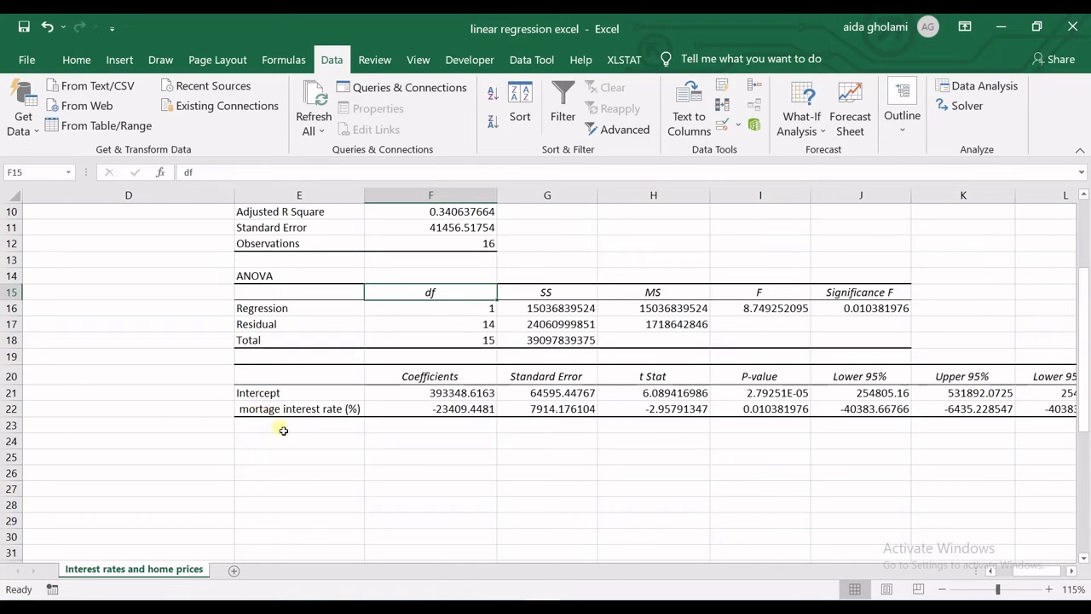
click(263, 411)
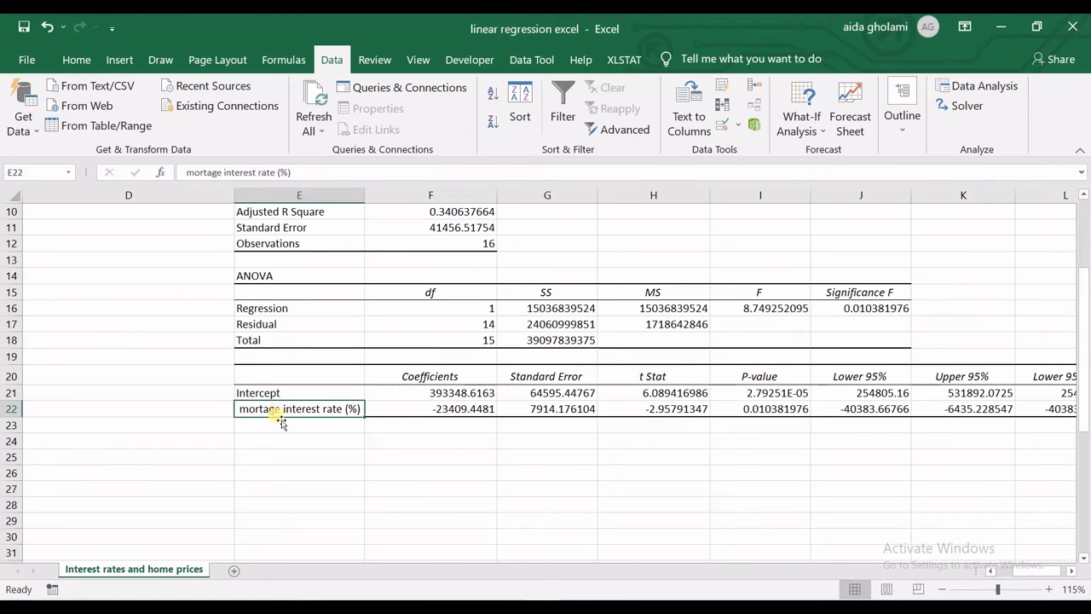
drag(262, 412, 265, 444)
click(260, 427)
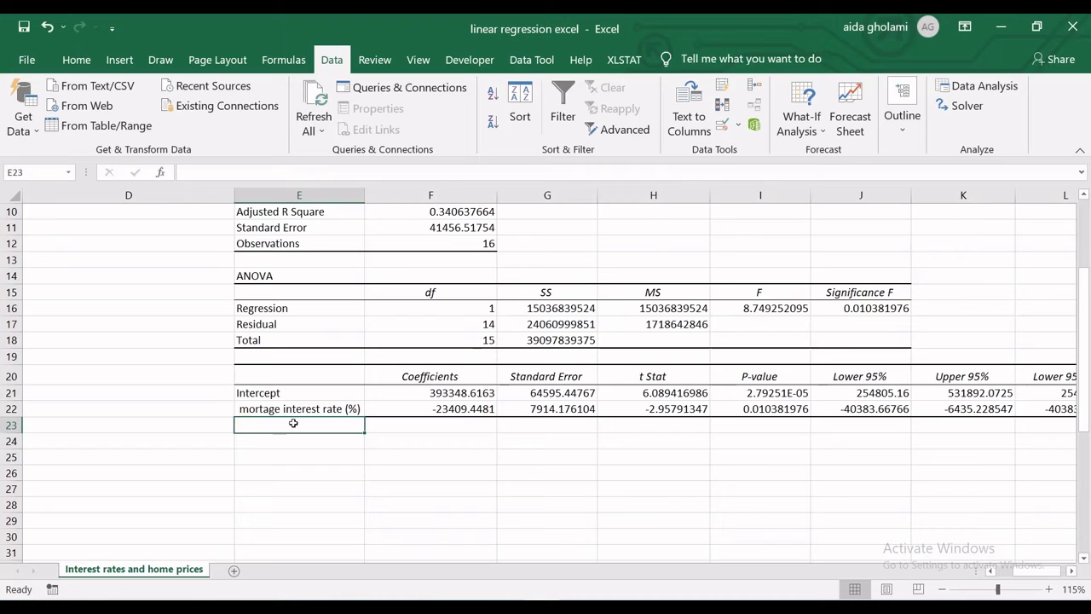
- Handwrite the regression equation Y = 393348,61 - 23409,44 X in black ink below the coefficients table
click(293, 423)
key(alt+j)
key(i)
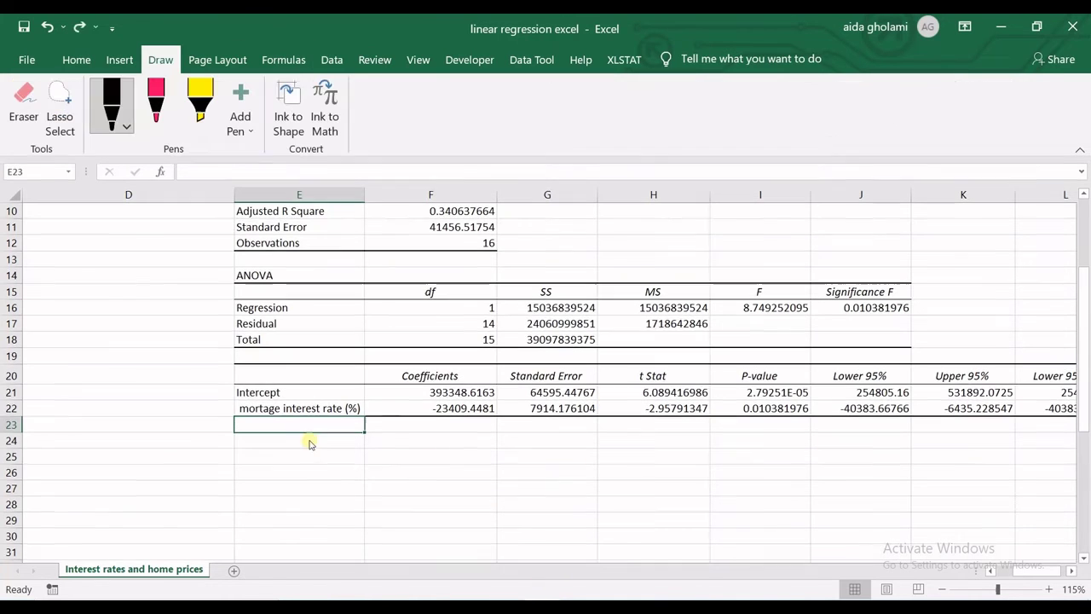
mouse_move(306, 444)
mouse_down()
mouse_move(303, 497)
mouse_move(351, 471)
mouse_up()
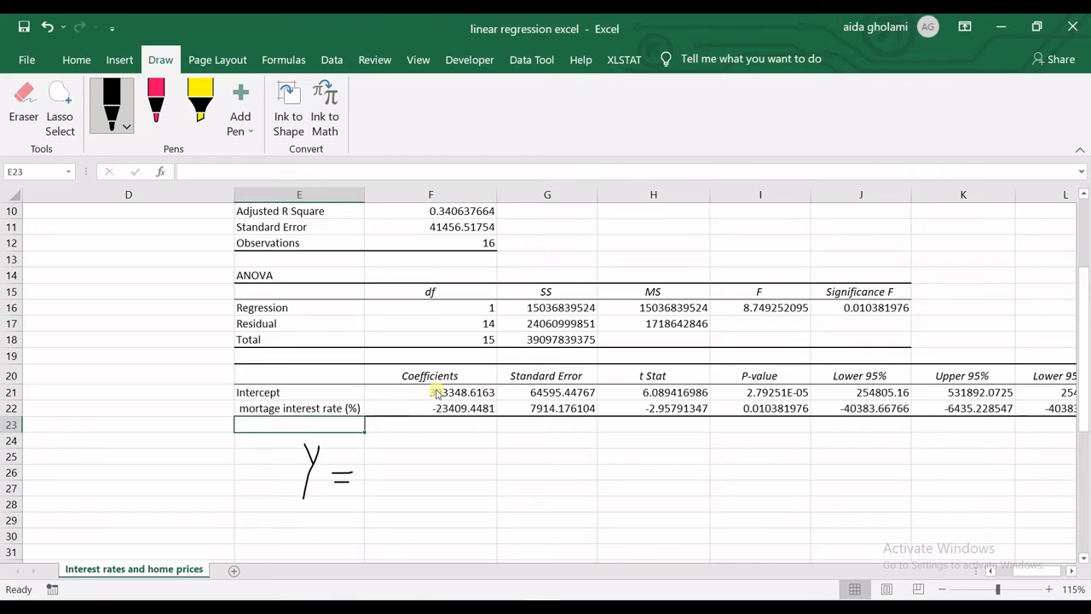
mouse_move(377, 455)
mouse_down()
mouse_move(388, 473)
mouse_move(373, 480)
mouse_move(395, 452)
mouse_move(406, 475)
mouse_move(448, 450)
mouse_move(457, 459)
mouse_move(445, 478)
mouse_move(492, 460)
mouse_up()
mouse_move(487, 448)
mouse_down()
mouse_move(490, 470)
mouse_move(503, 462)
mouse_move(518, 478)
mouse_move(539, 453)
mouse_move(546, 462)
mouse_up()
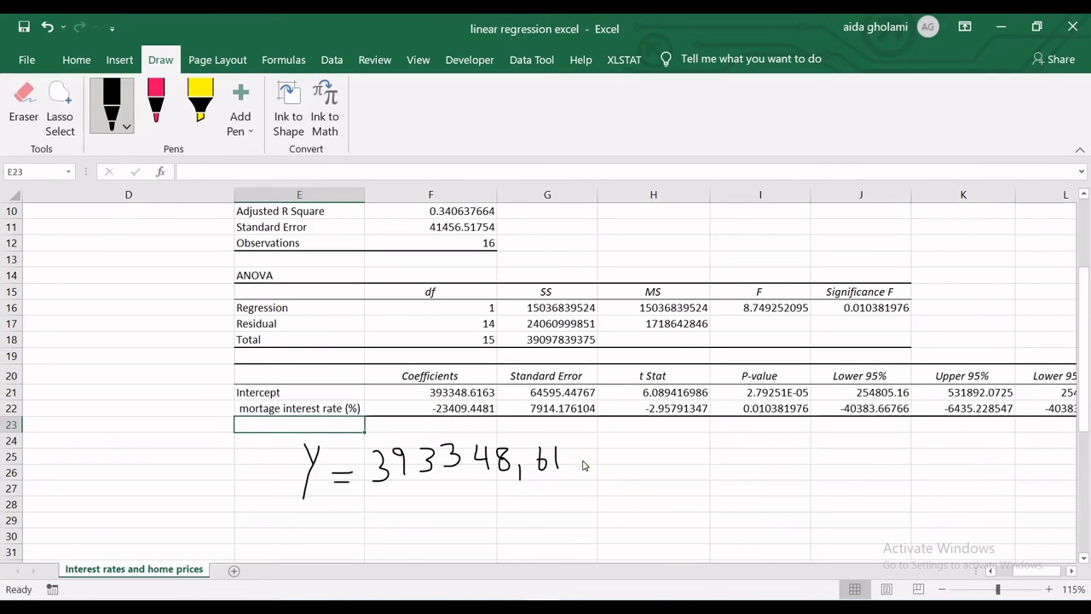
drag(582, 460, 602, 461)
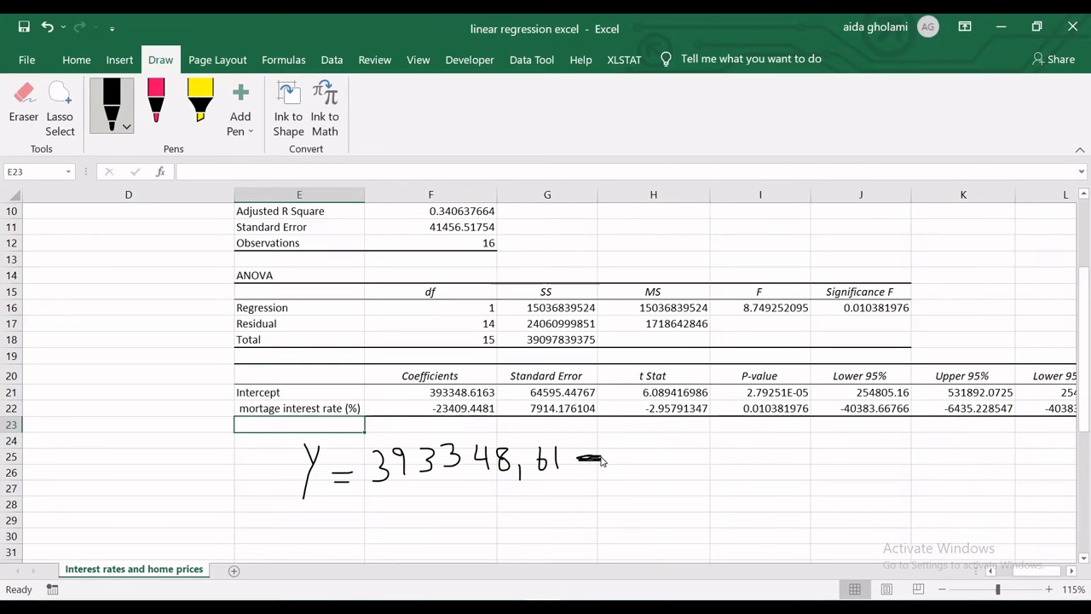
mouse_move(612, 445)
mouse_down()
mouse_move(617, 466)
mouse_move(639, 467)
mouse_move(637, 444)
mouse_move(637, 466)
mouse_move(741, 439)
mouse_move(746, 460)
mouse_move(757, 460)
mouse_move(780, 436)
mouse_move(806, 440)
mouse_move(805, 461)
mouse_up()
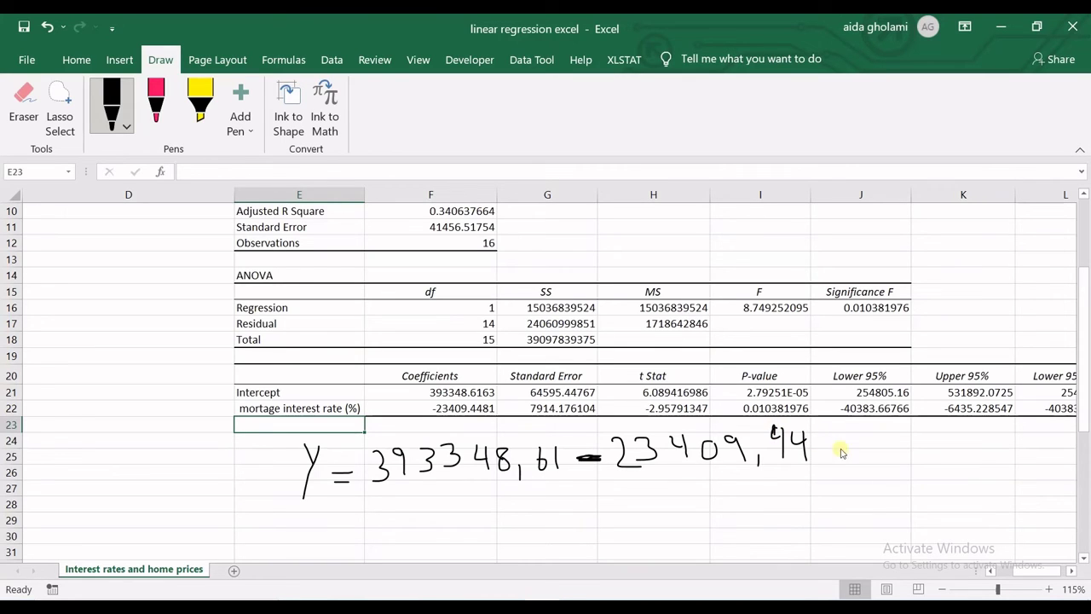
mouse_move(846, 436)
mouse_down()
mouse_move(826, 461)
mouse_move(857, 462)
mouse_up()
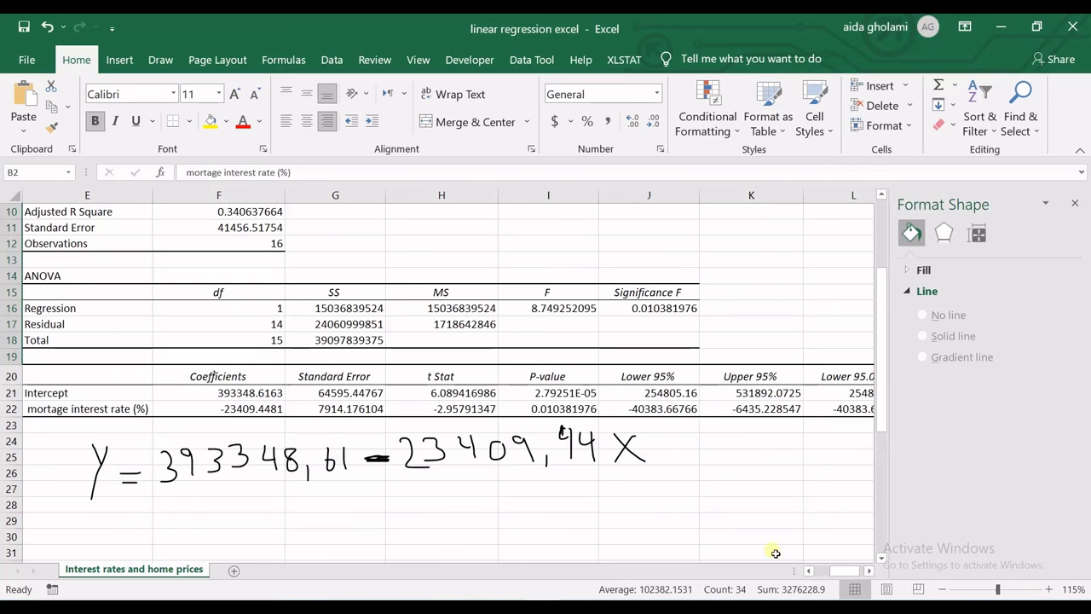
- Examine the P-values of the intercept and the mortgage interest rate, and review the regression summary output
drag(833, 571, 830, 578)
scroll(808, 537, right, 4)
click(541, 398)
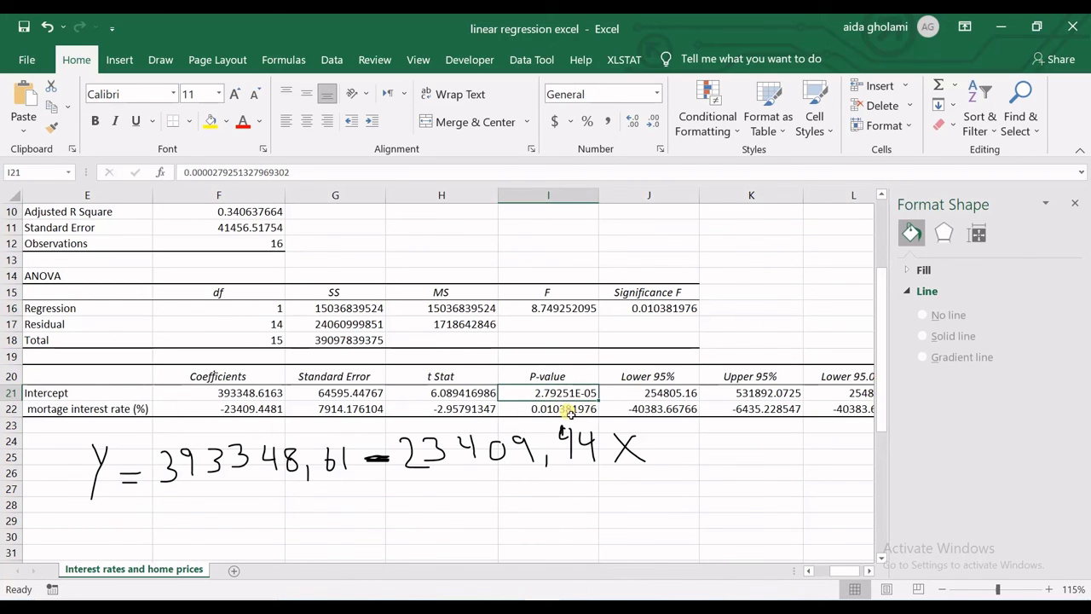
click(566, 411)
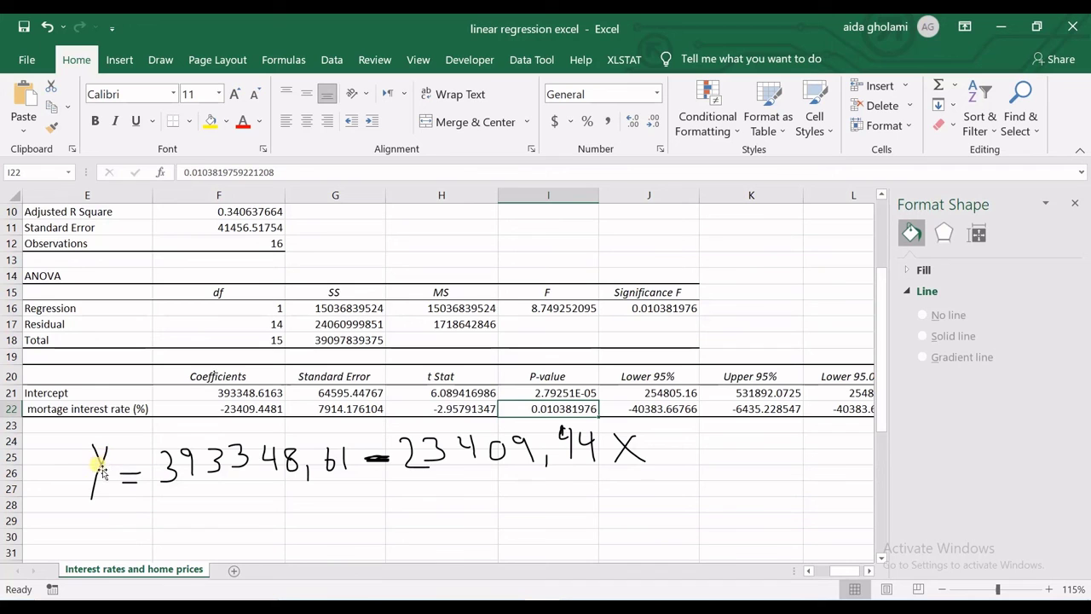
scroll(111, 453, up, 2)
scroll(111, 453, up, 1)
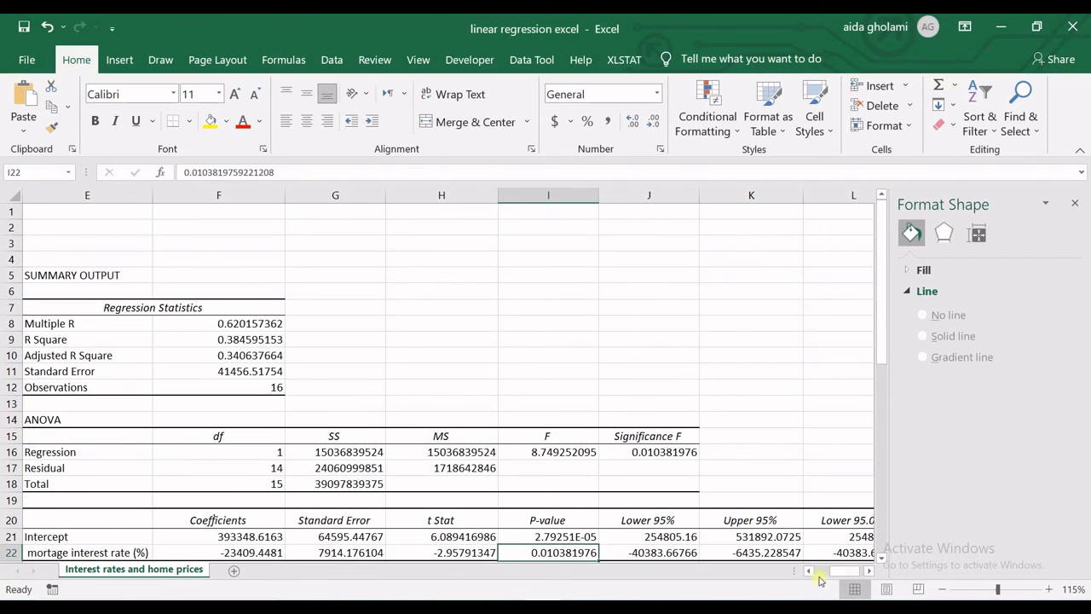
drag(836, 574, 832, 572)
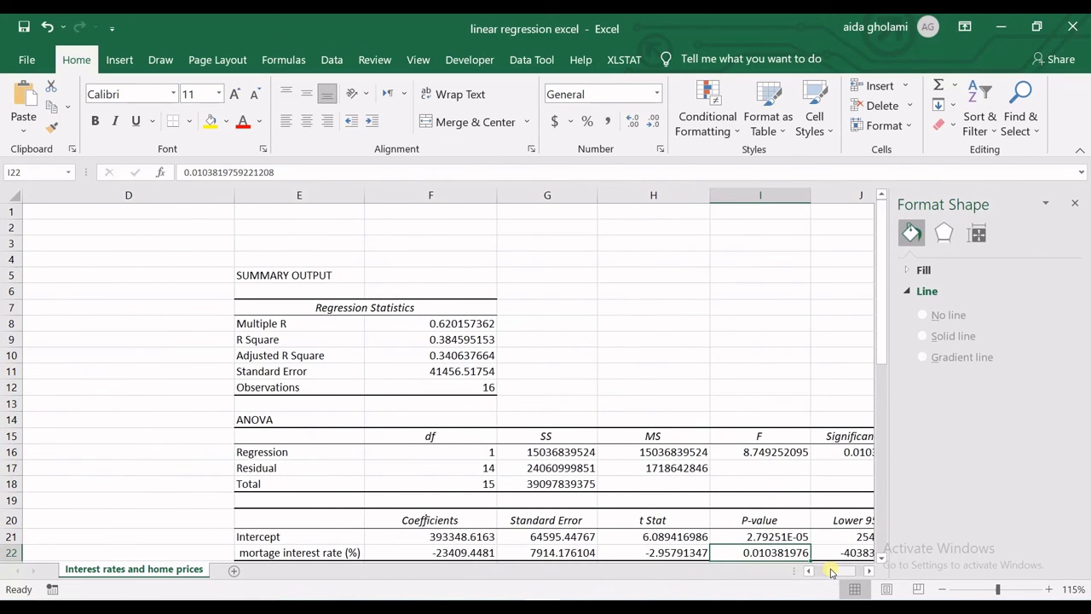